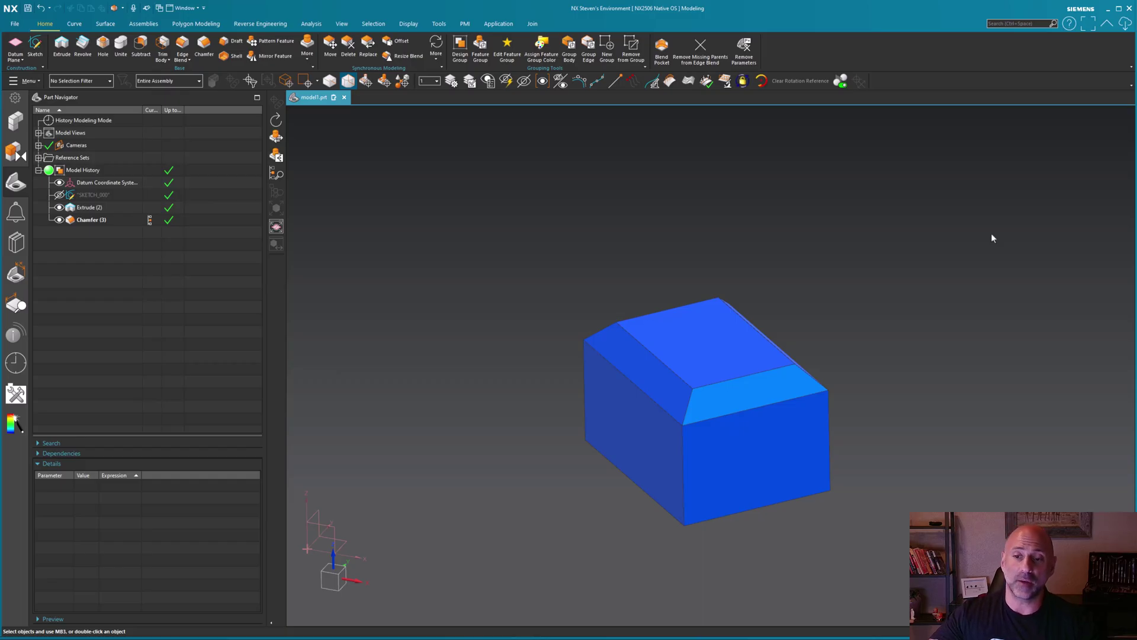
key(Home)
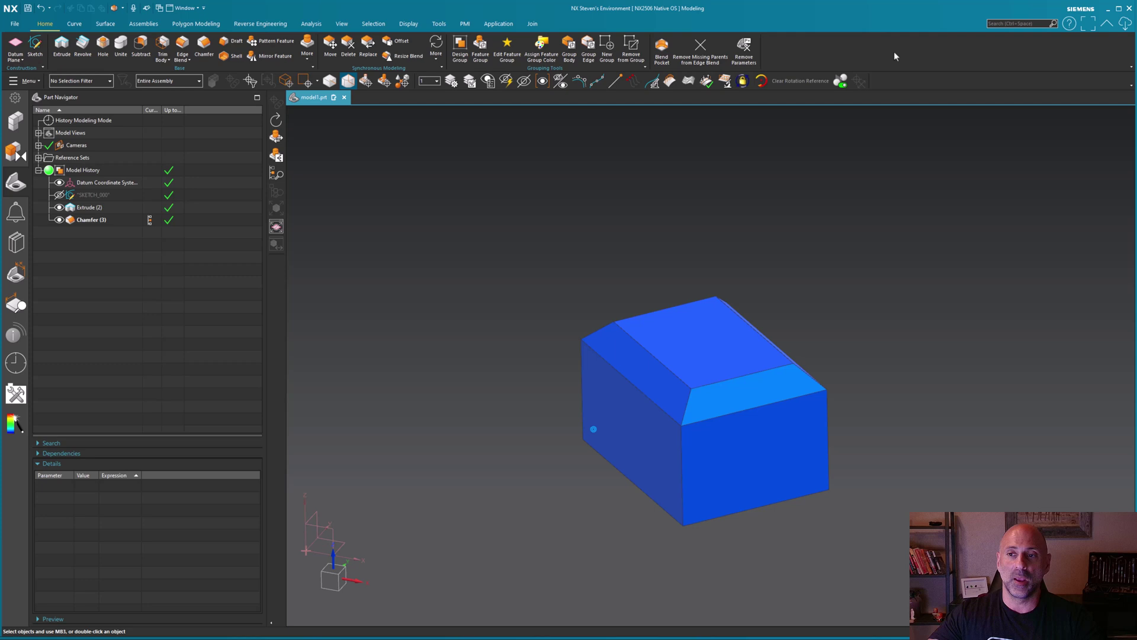
middle_drag(894, 54, 934, 171)
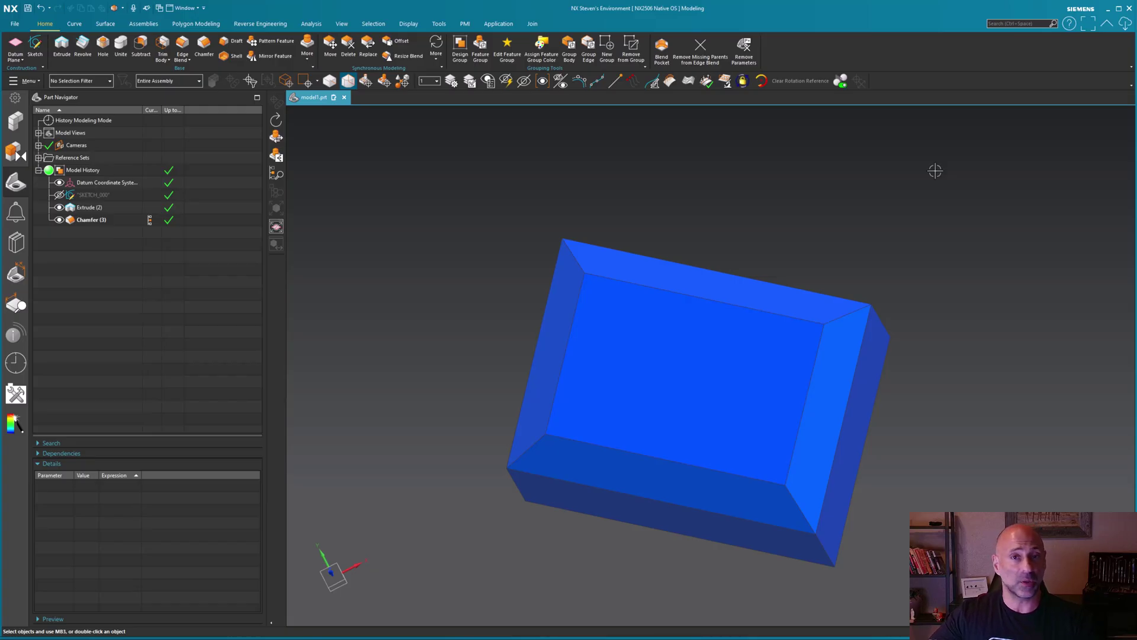
middle_drag(934, 170, 889, 183)
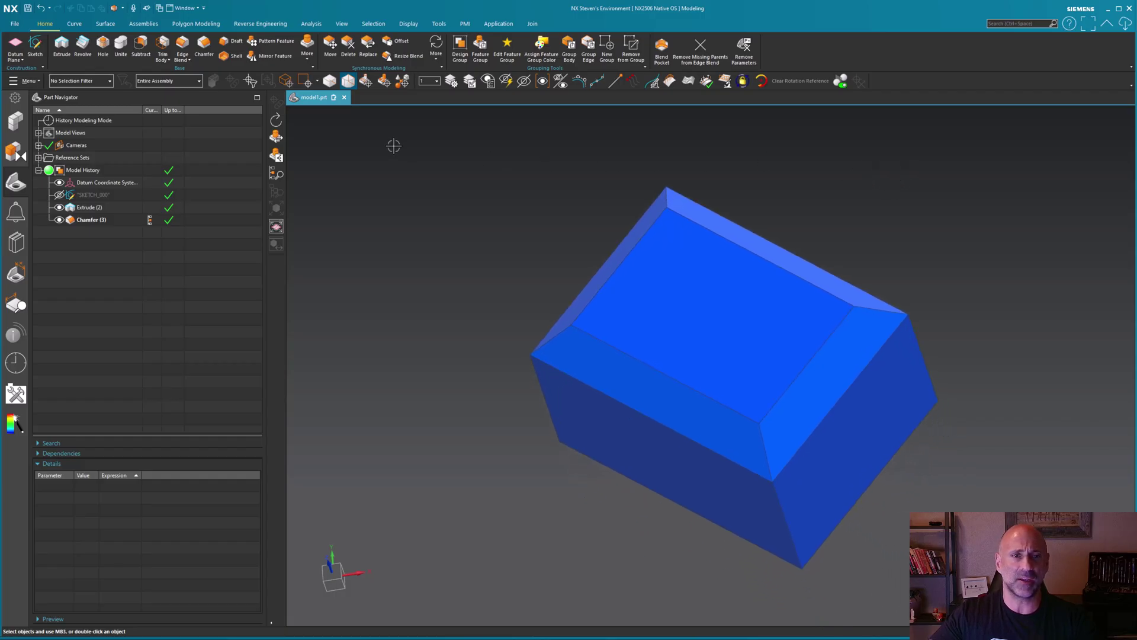
click(101, 47)
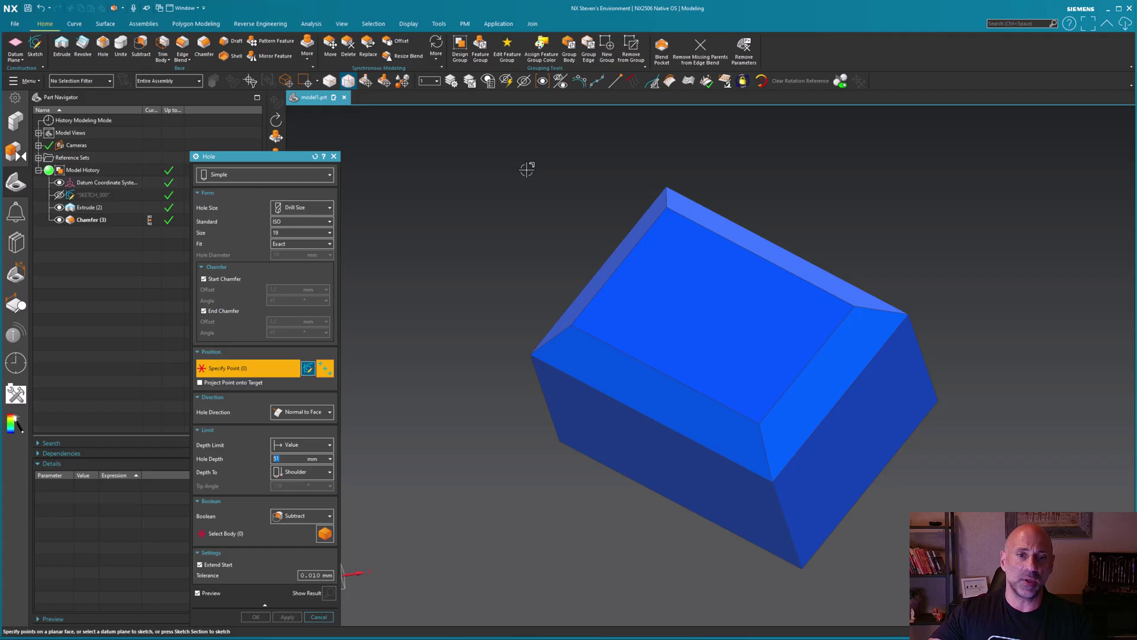
drag(274, 153, 271, 111)
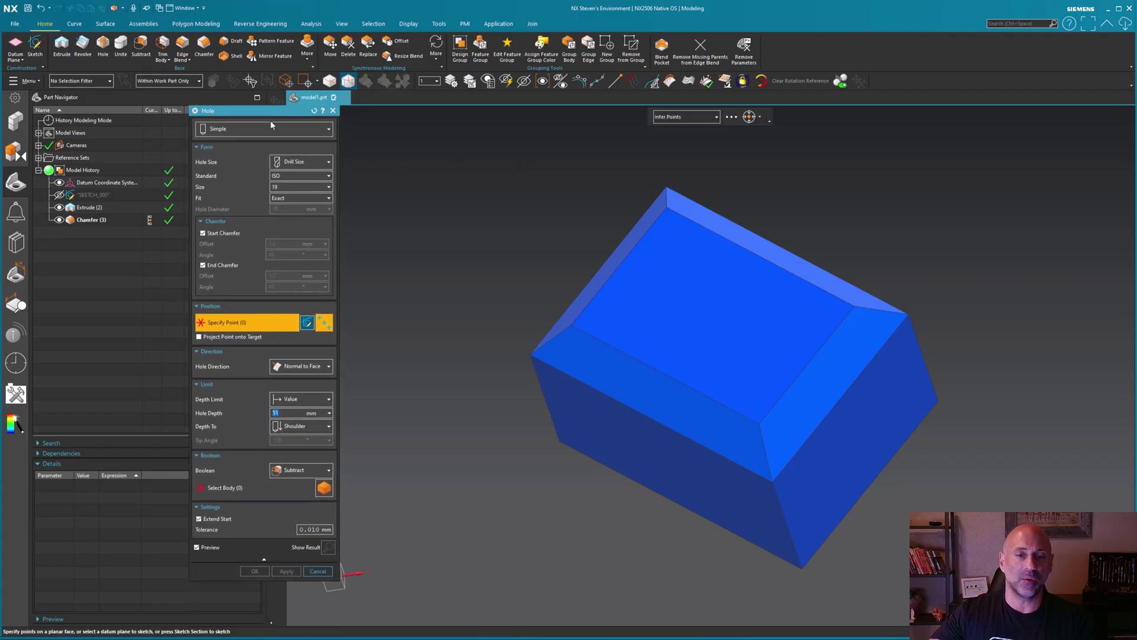
click(313, 163)
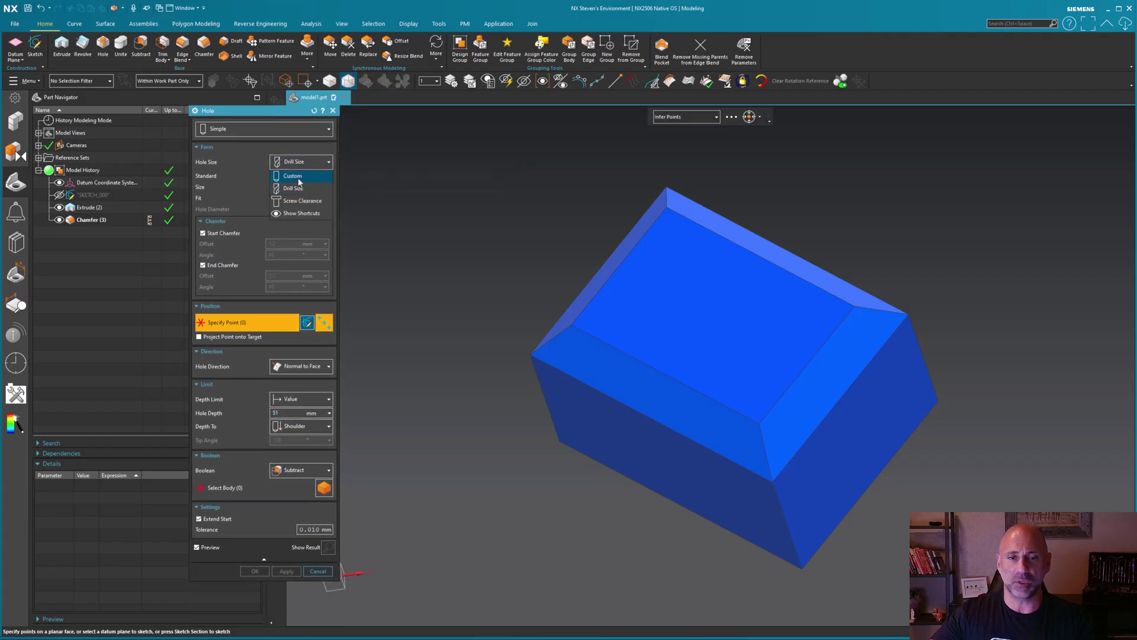
click(293, 176)
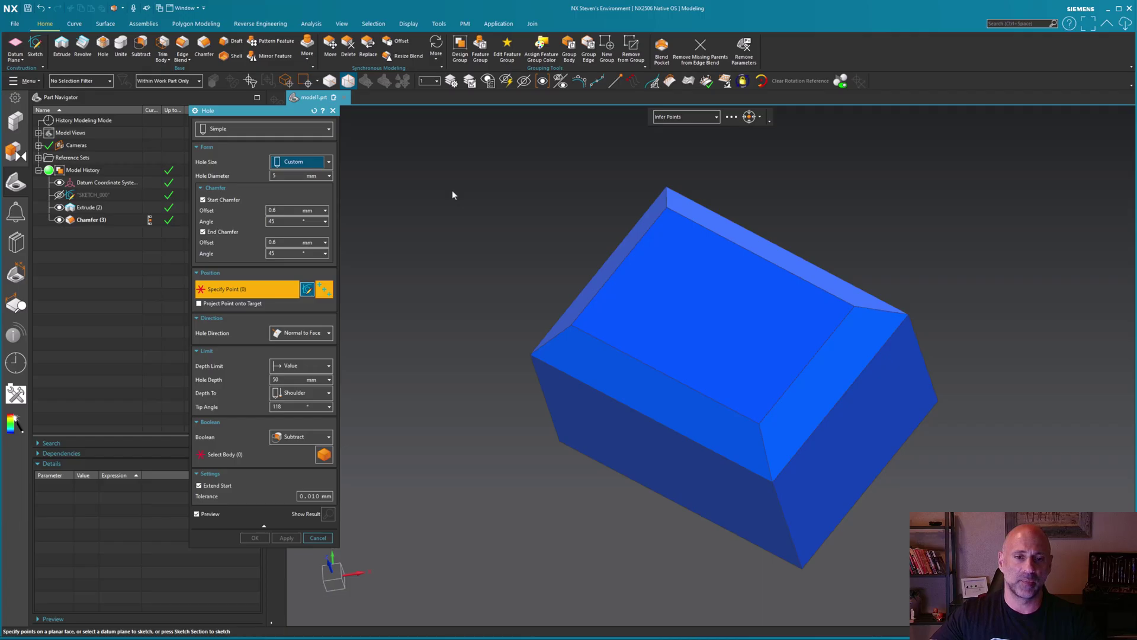
click(702, 308)
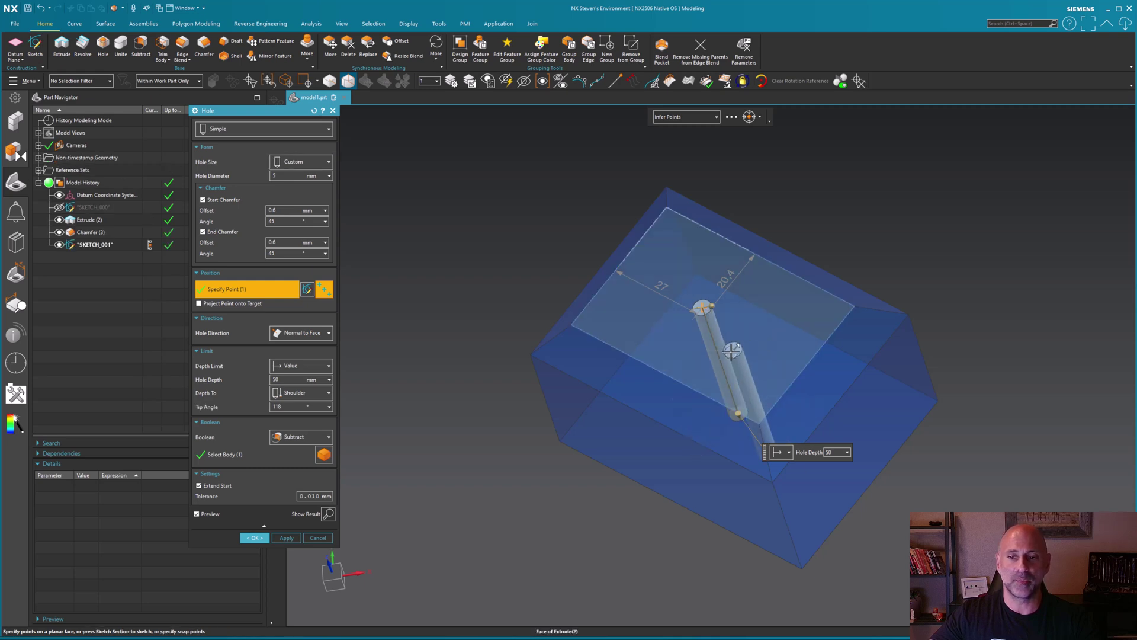
key(Escape)
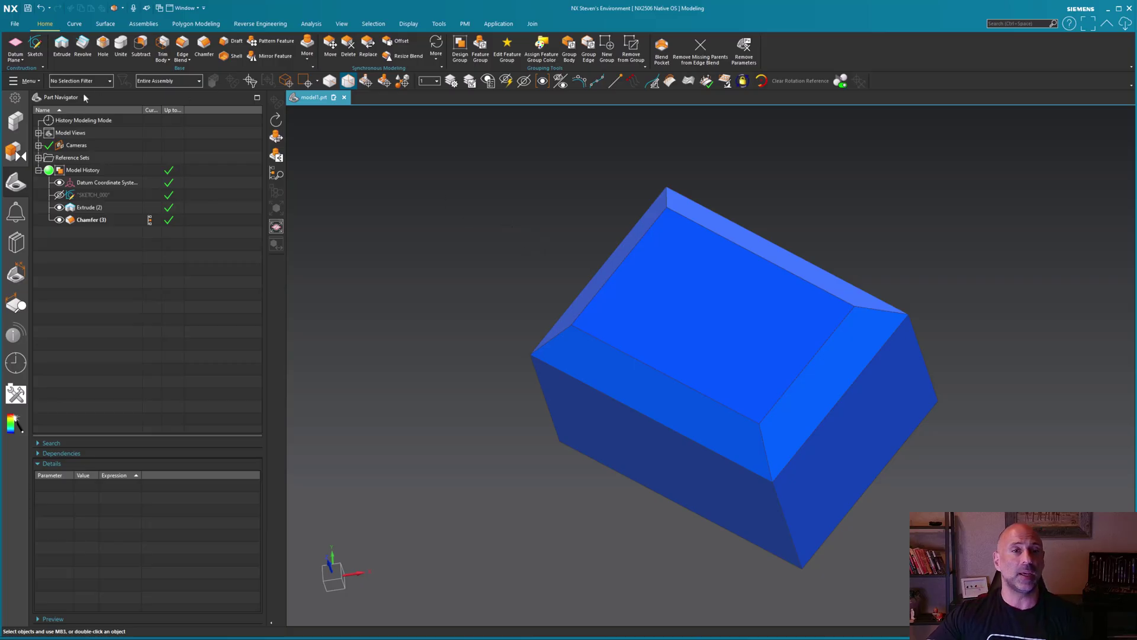
Place a simple ISO size 19 drill-size hole on the block's top face, about 28 mm from the short edge and 20 mm from the long edge.
click(37, 47)
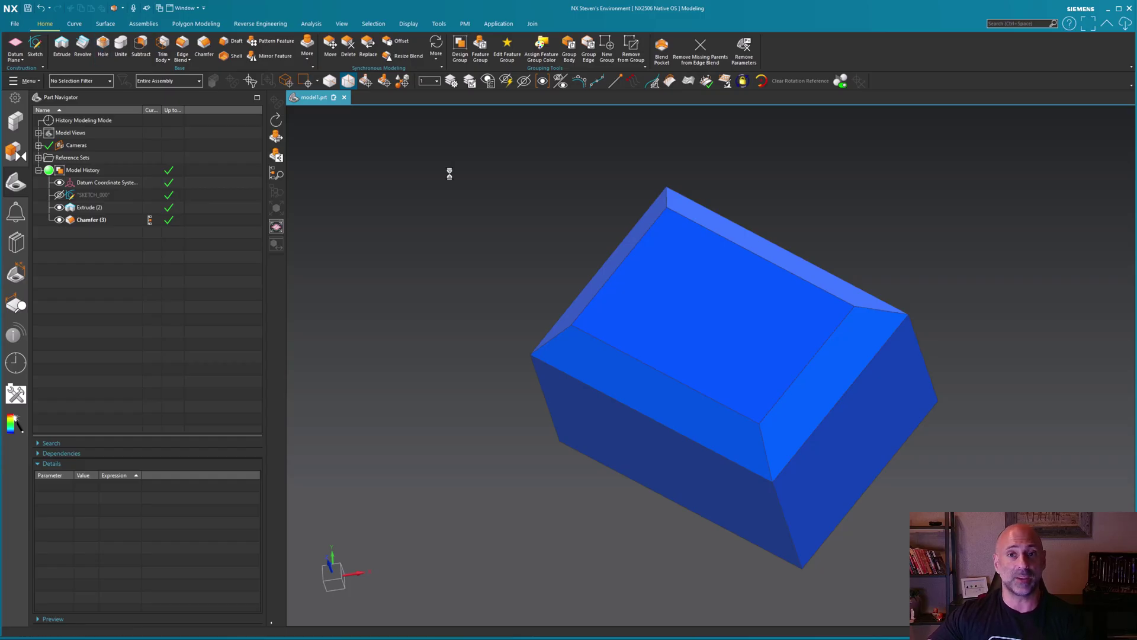
click(709, 308)
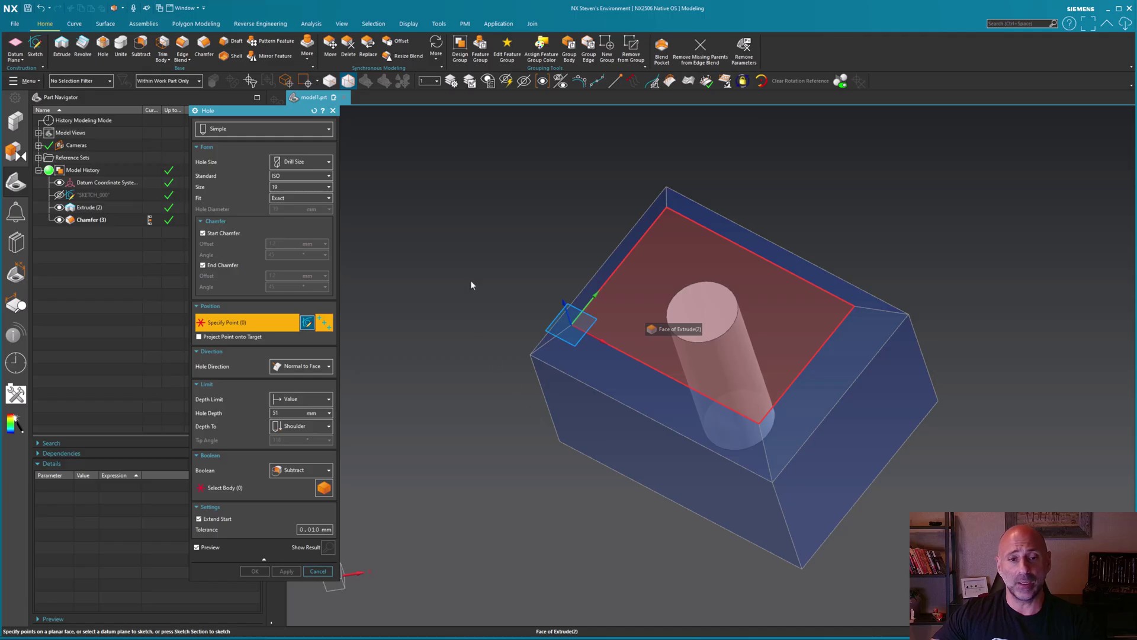
click(700, 288)
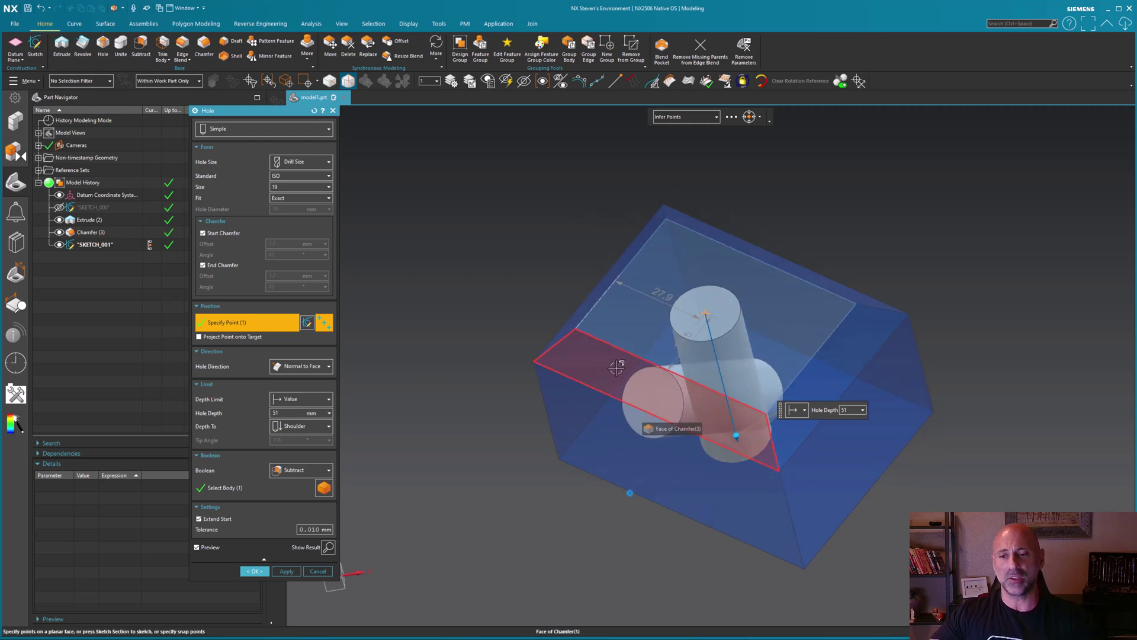
middle_drag(616, 367, 381, 282)
click(301, 162)
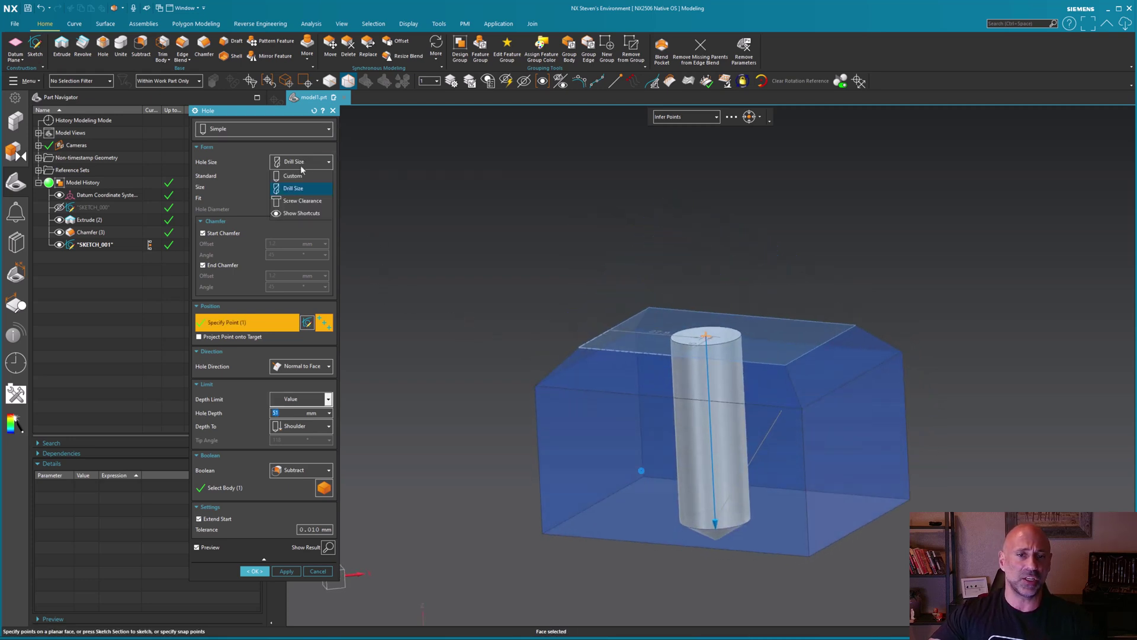
click(298, 164)
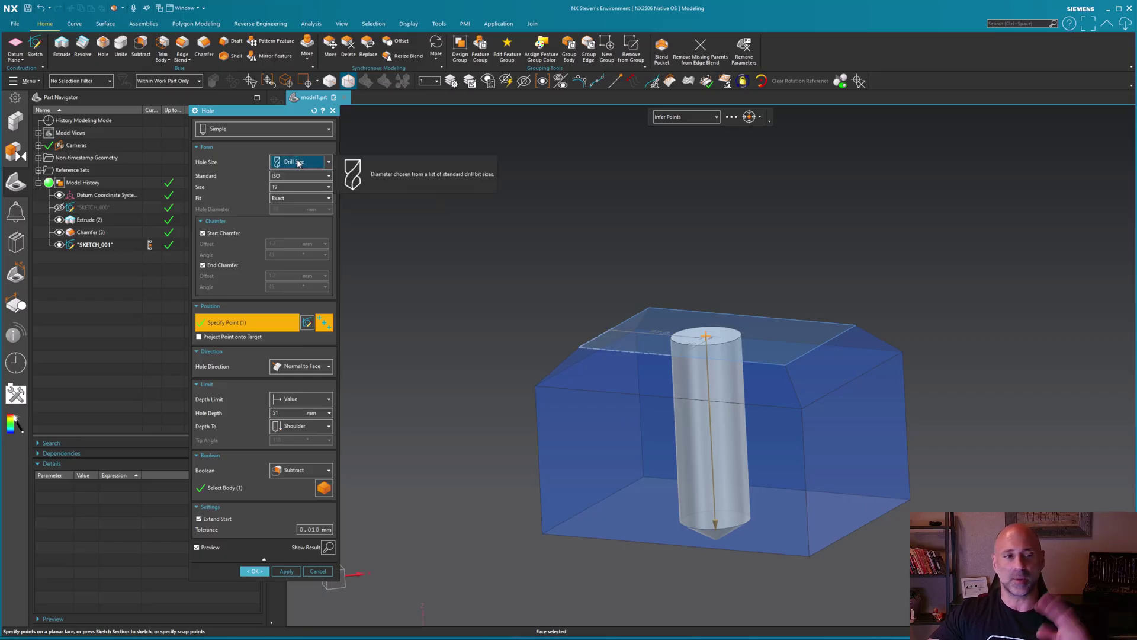
Set the drill-size hole's depth to 40 mm.
click(724, 504)
text(40)
key(Return)
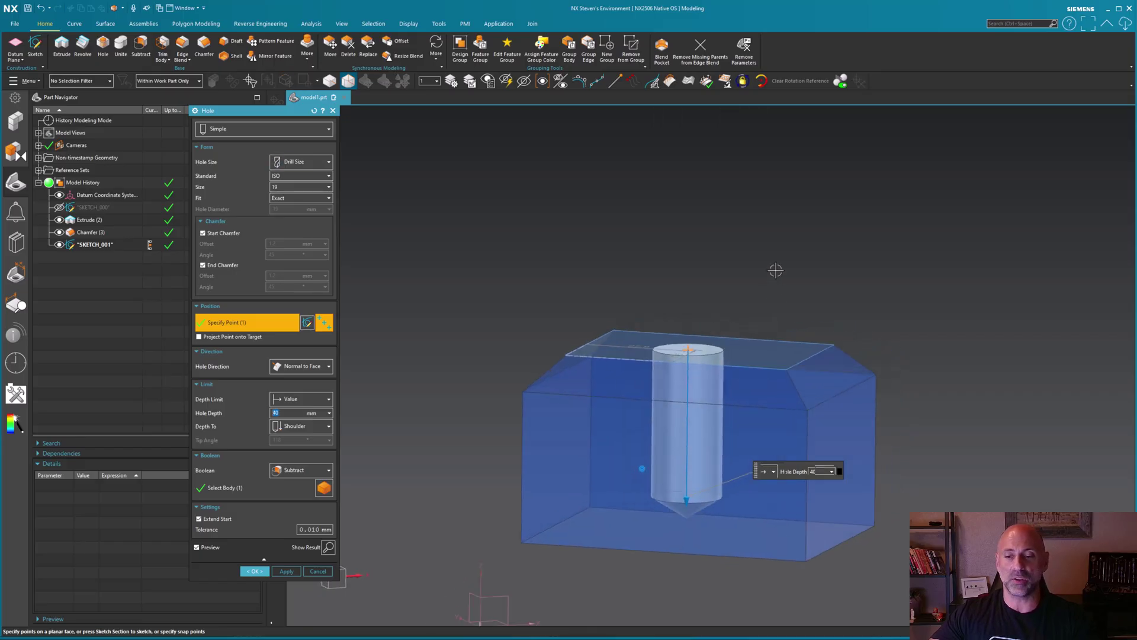
Set the hole centre's distance from the short edge of the top face to 25 mm.
middle_drag(775, 270, 620, 269)
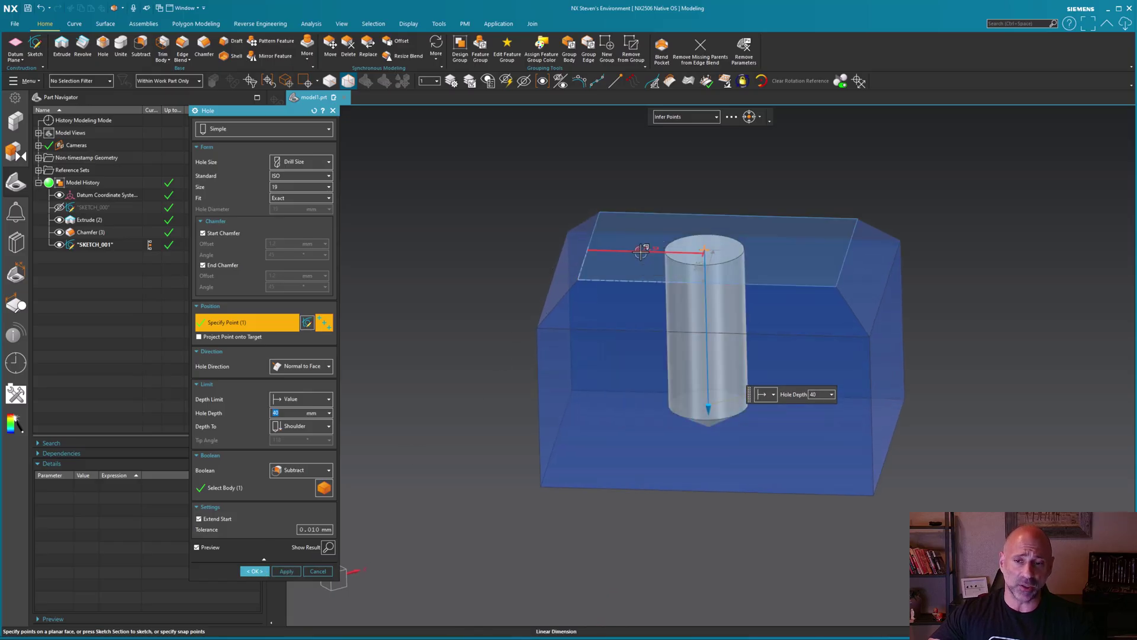
click(641, 251)
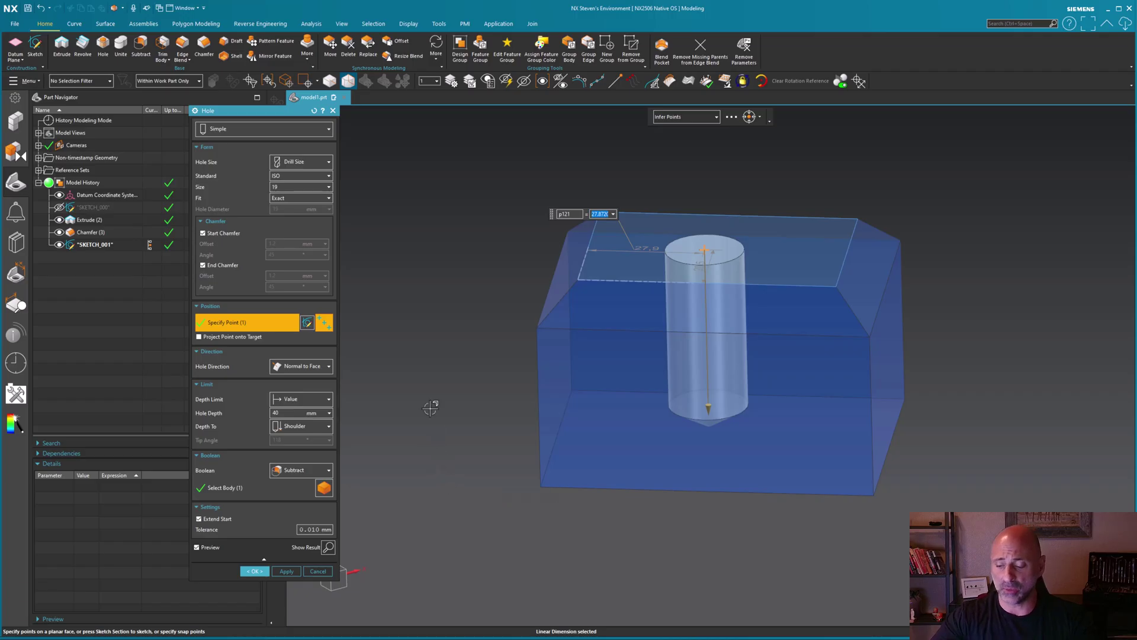
text(25)
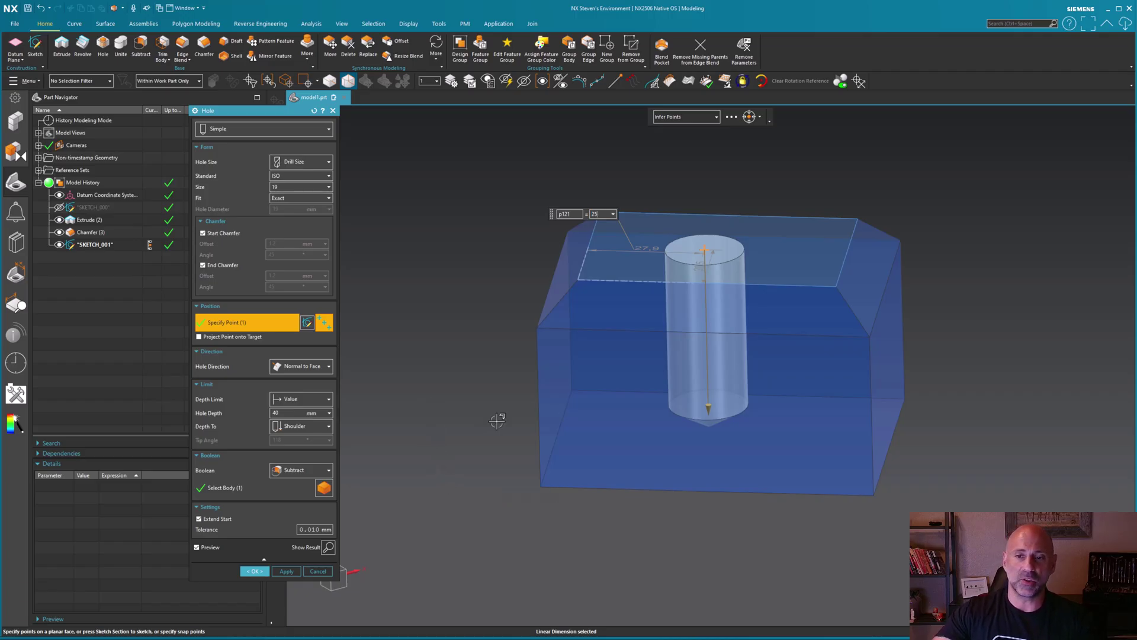
key(Return)
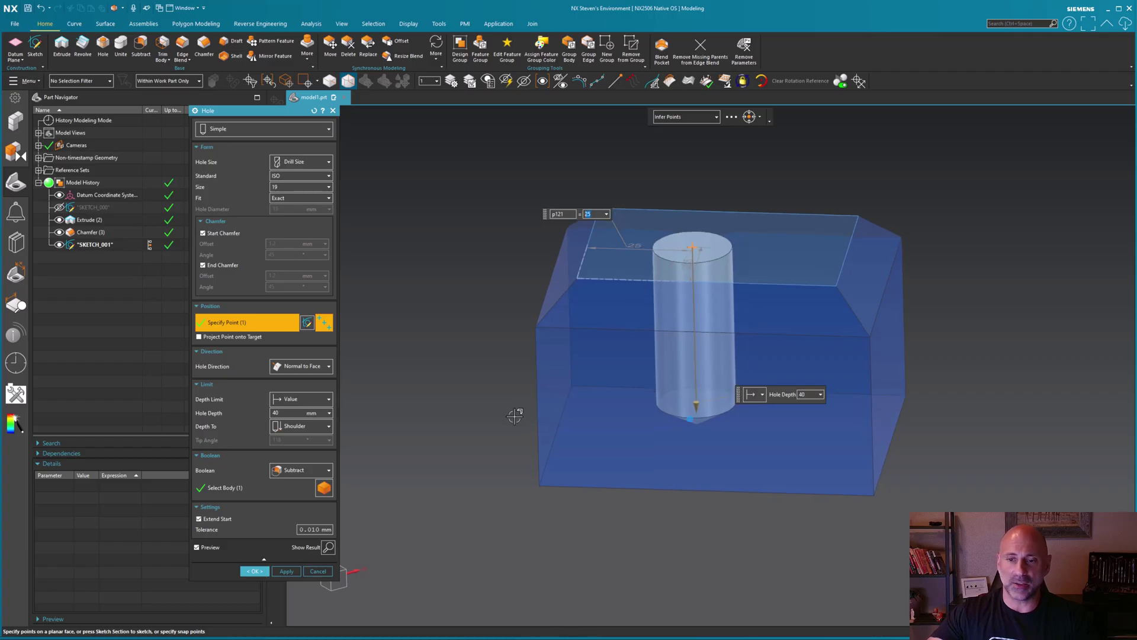
middle_drag(515, 414, 686, 421)
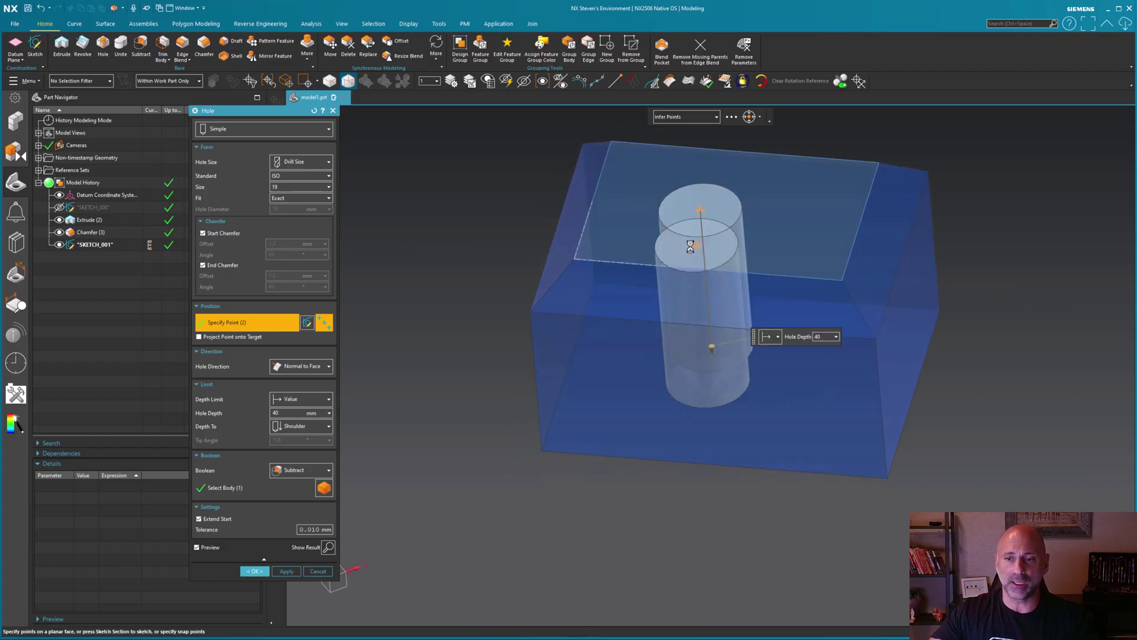
click(696, 246)
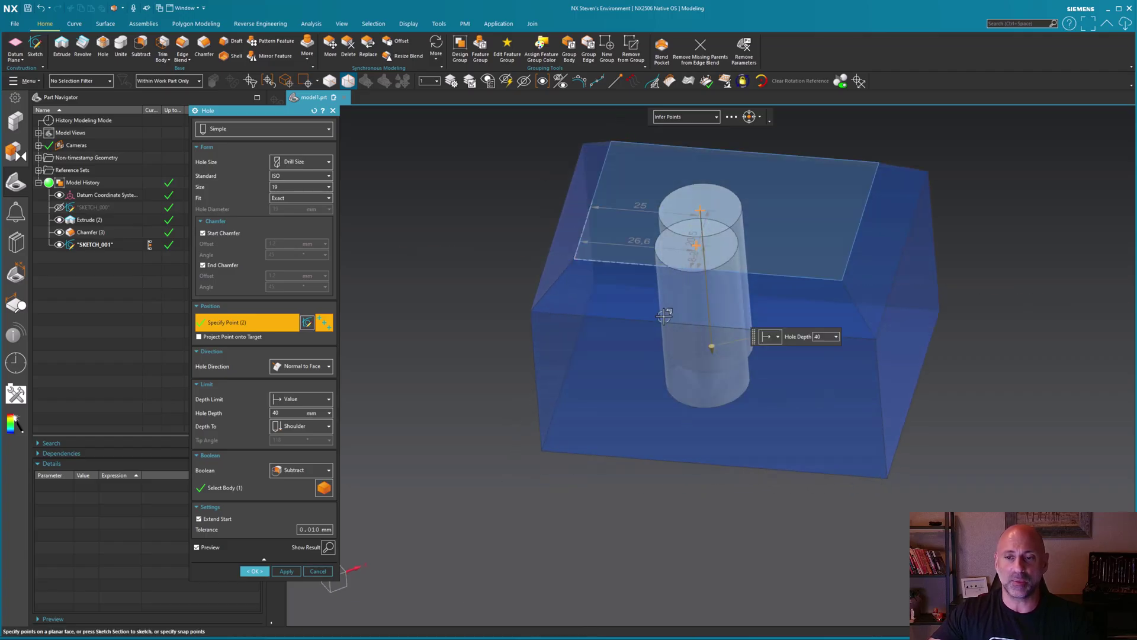
shift+click(696, 246)
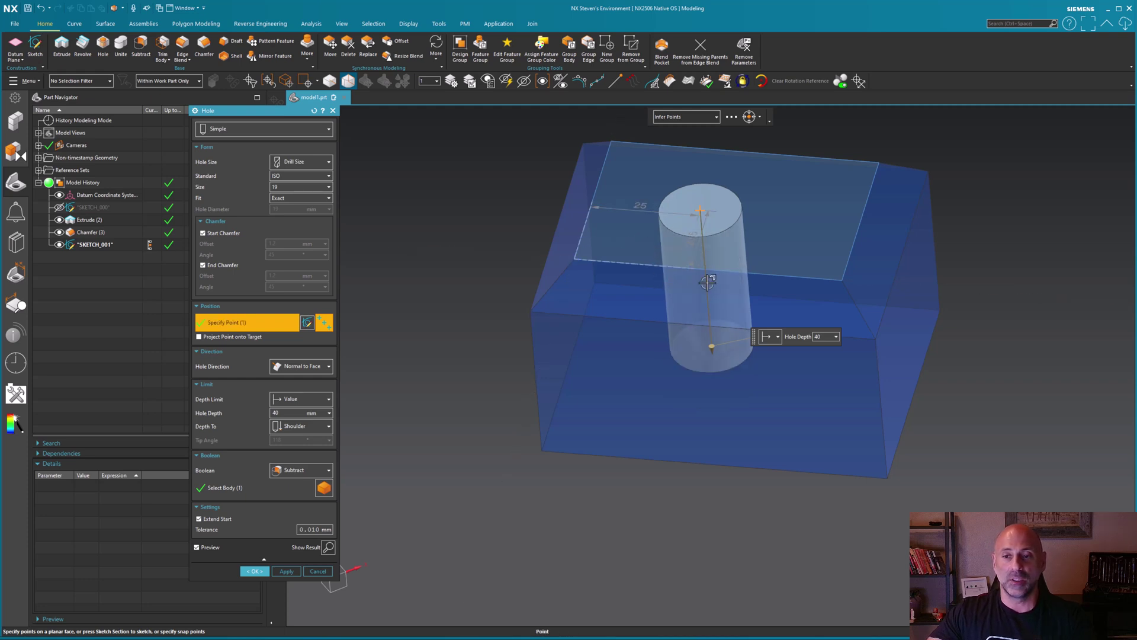
Set the hole centre's distance from the long edge of the top face to 22 mm and create the hole.
middle_drag(654, 270, 733, 281)
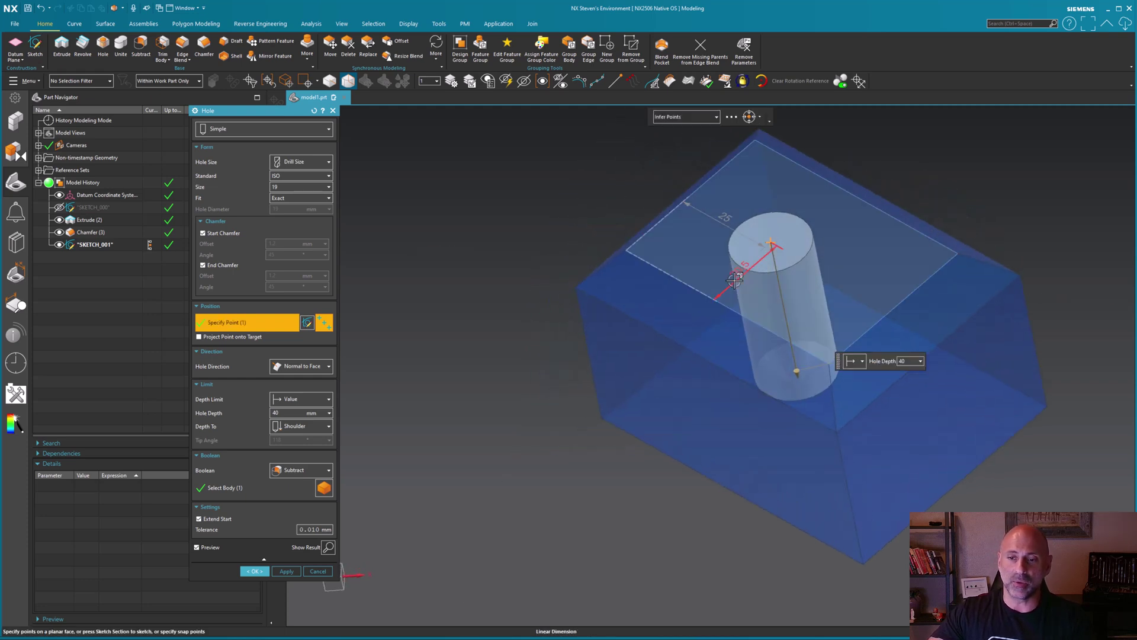
click(770, 248)
text(22)
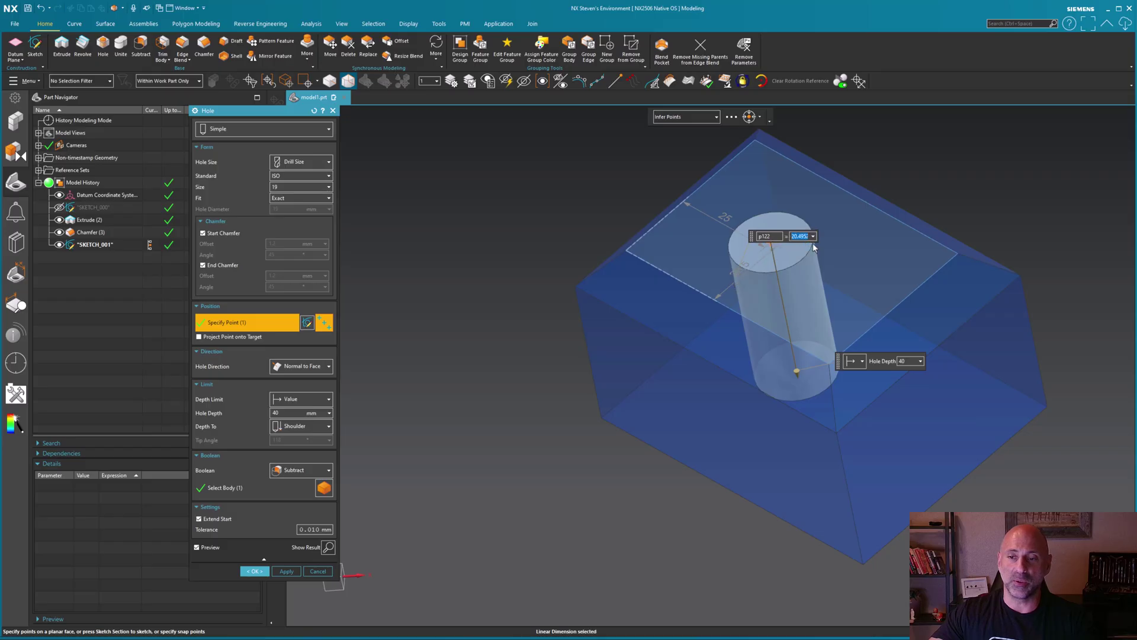
key(Return)
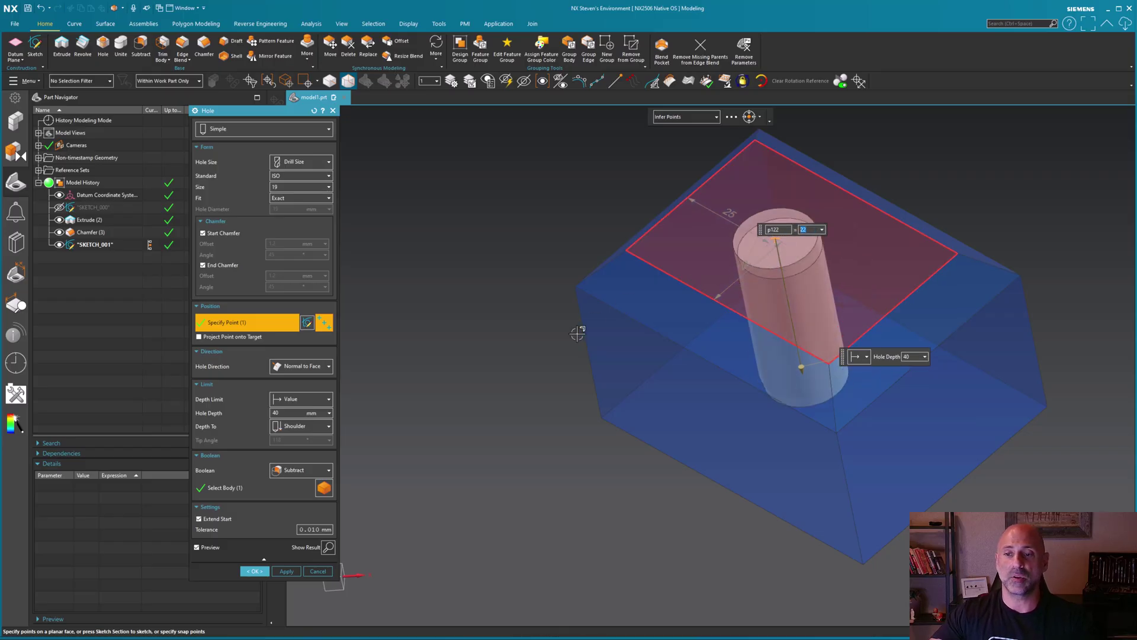
click(263, 574)
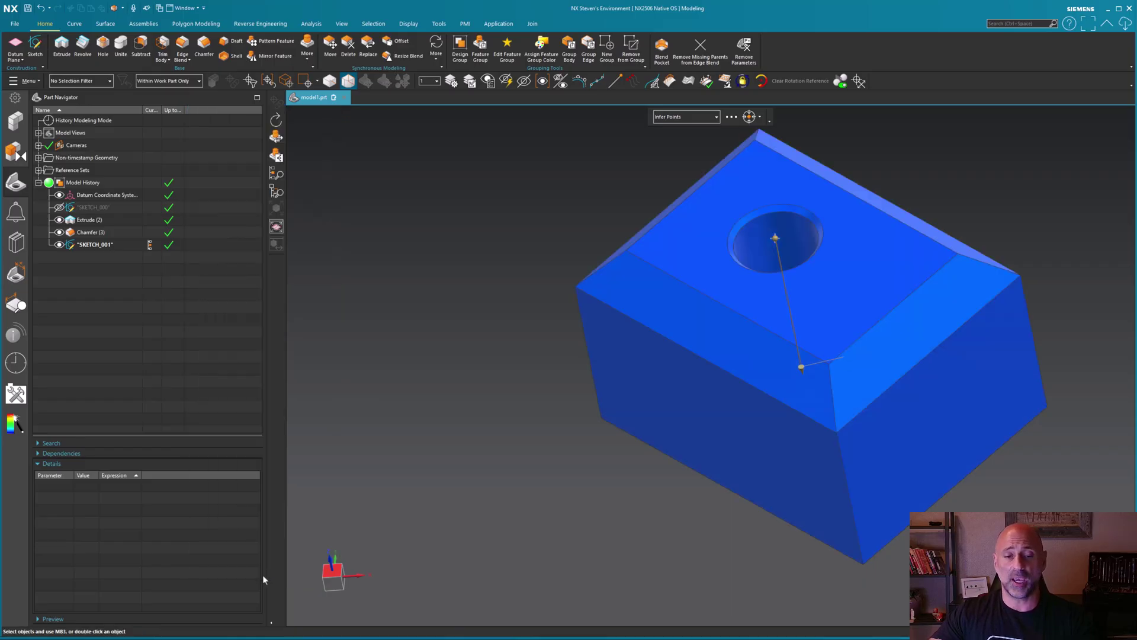
Set the offset of the chamfer around the block's top face to 2 mm and update the model.
middle_drag(474, 492, 443, 307)
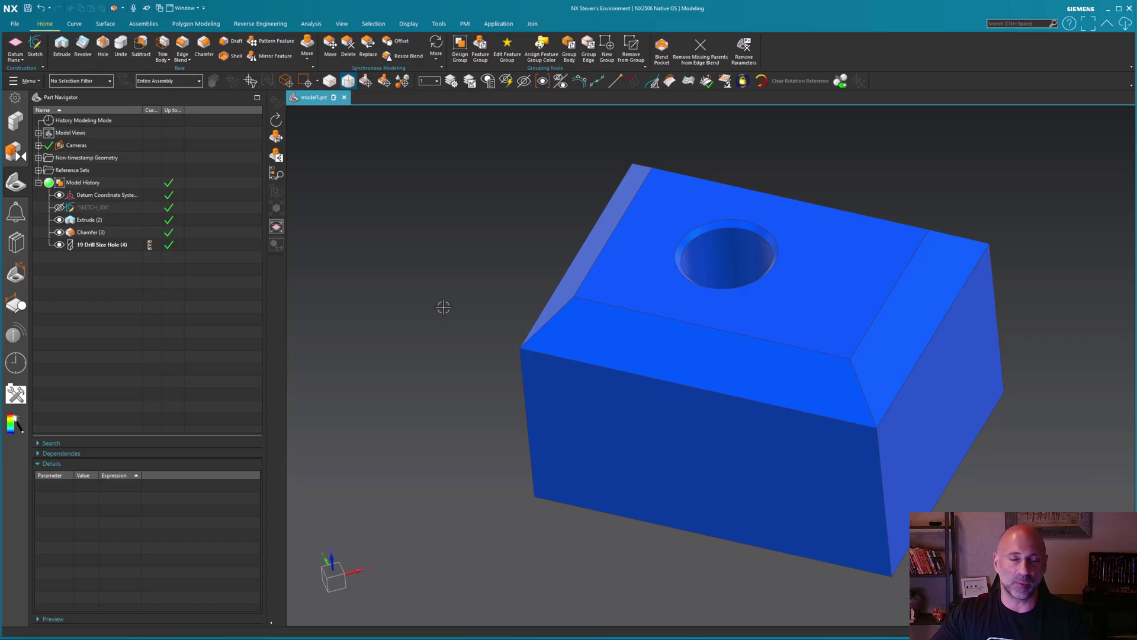
scroll(444, 306, up, 3)
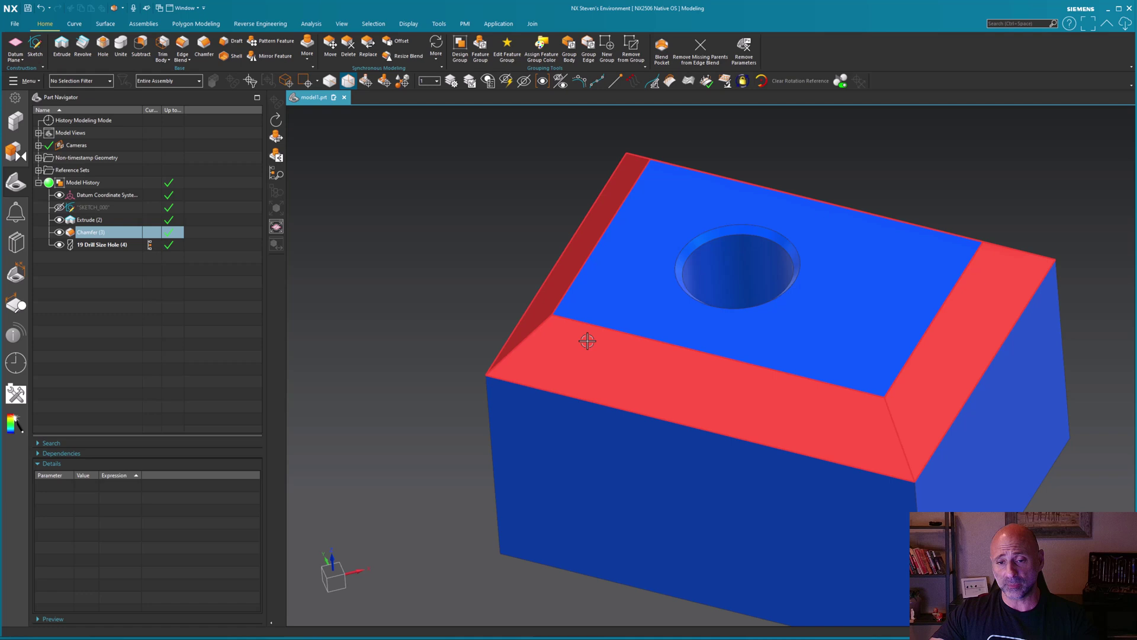
click(551, 285)
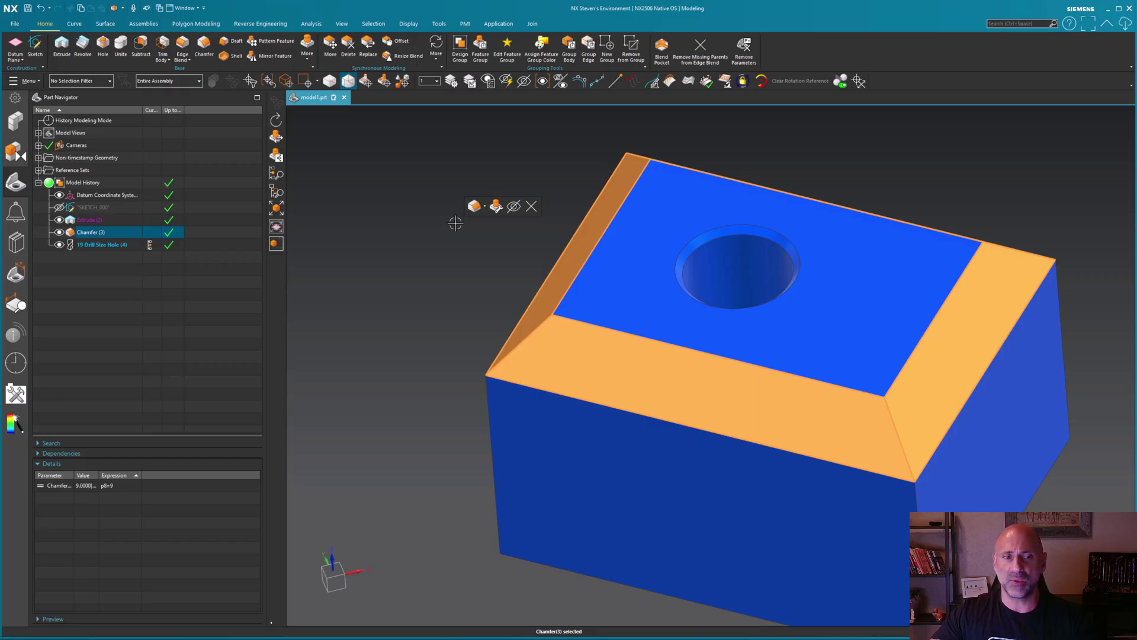
click(126, 487)
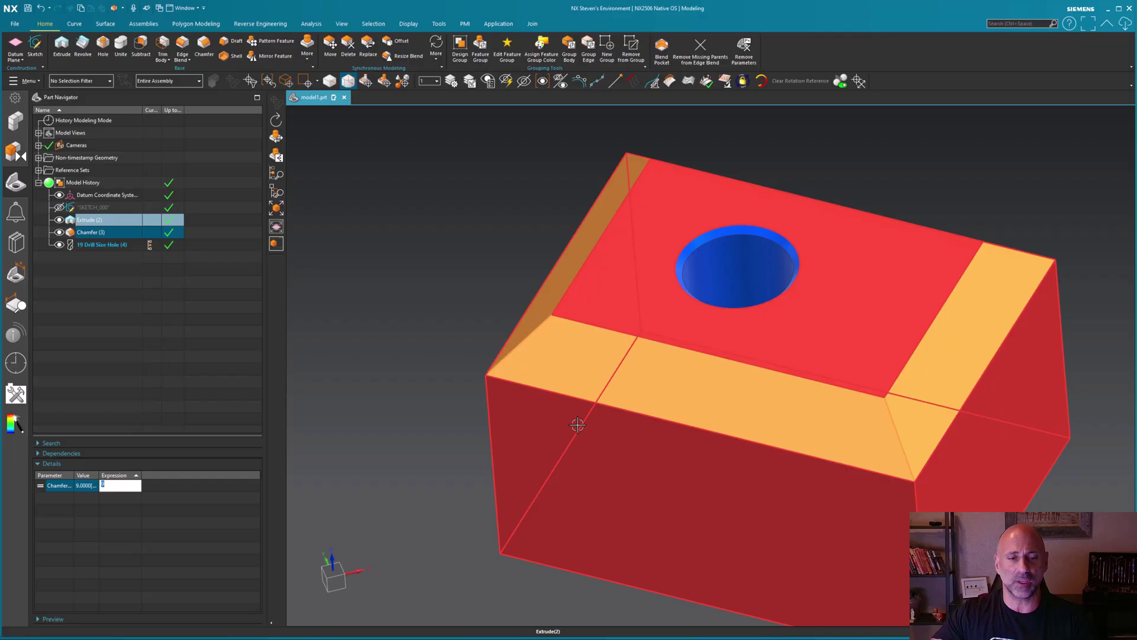
text(2)
key(Return)
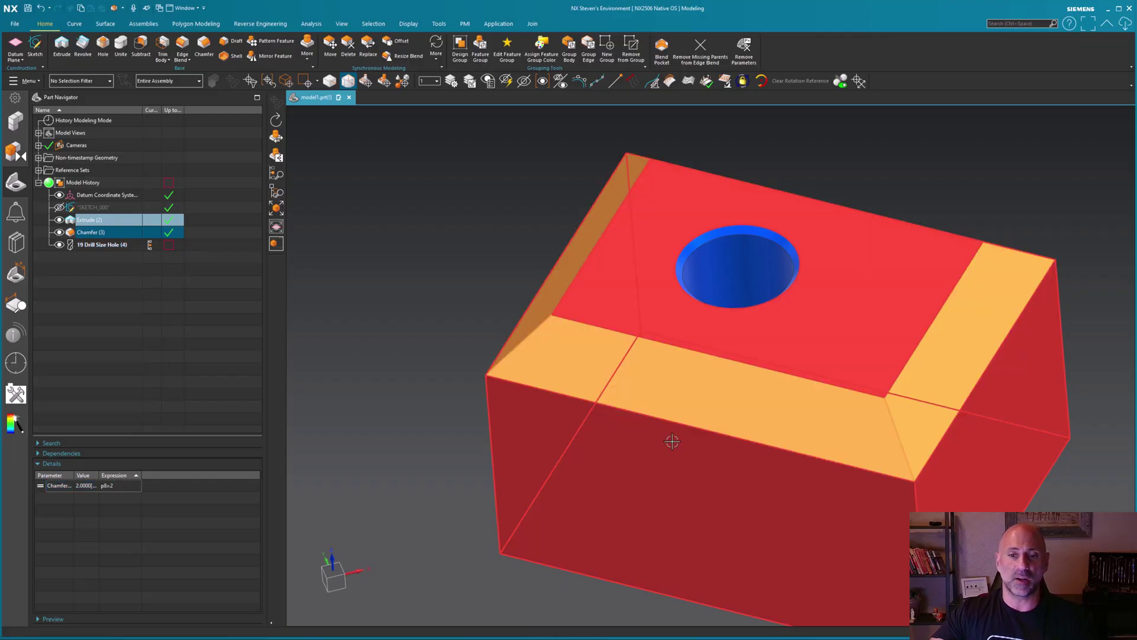
click(169, 244)
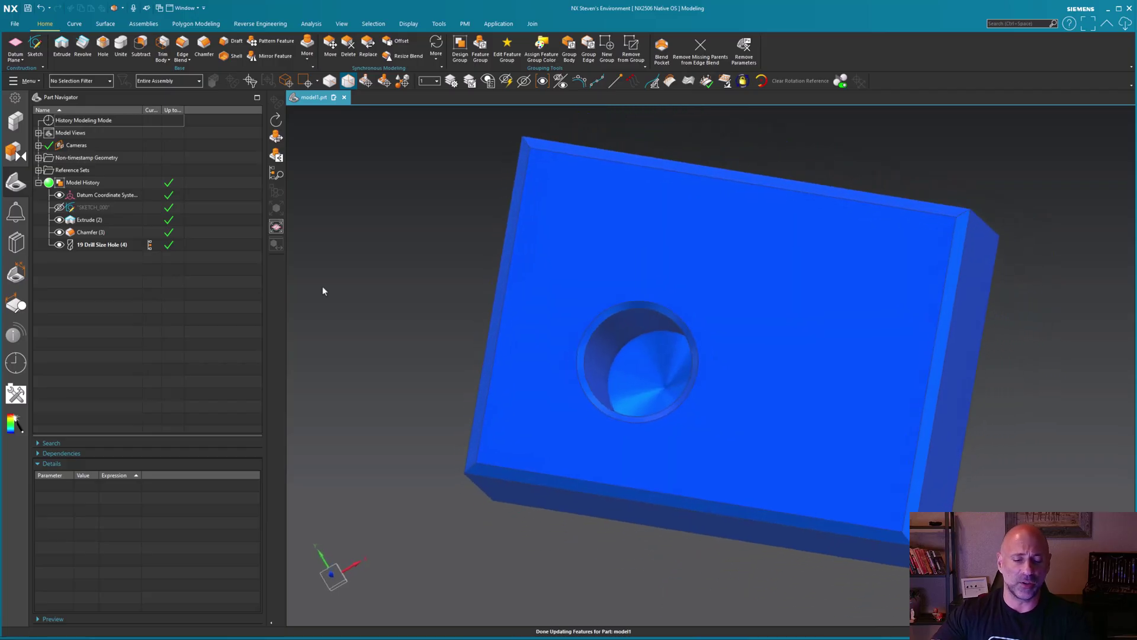
Examine the parameters of the drill-size hole in the model history and clear the selection.
key(ctrl+z)
key(ctrl+y)
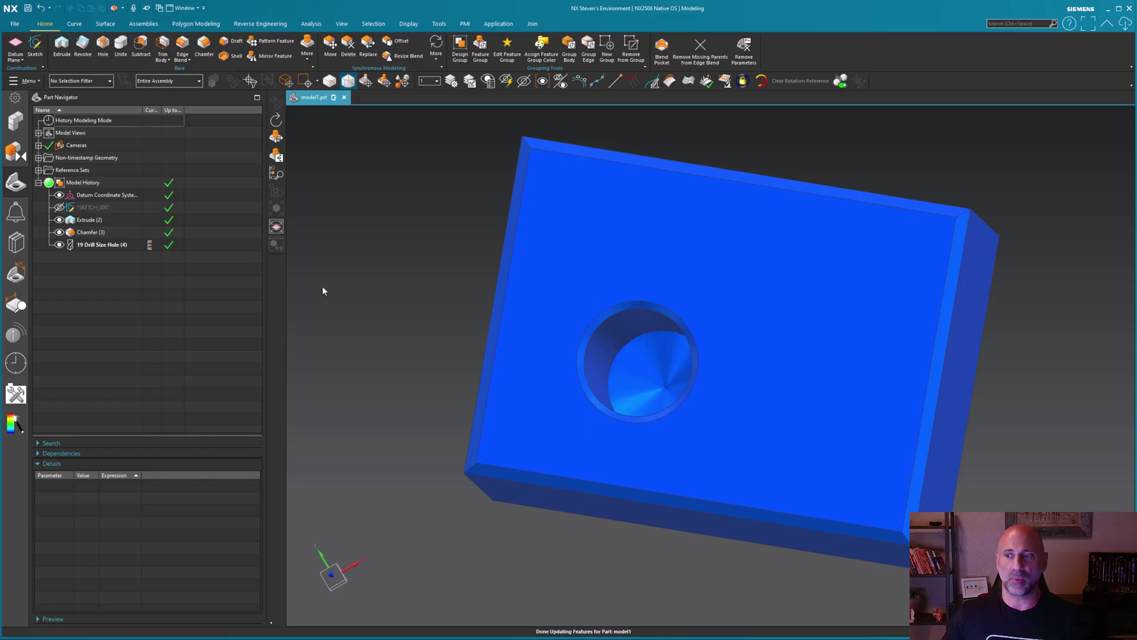
click(103, 246)
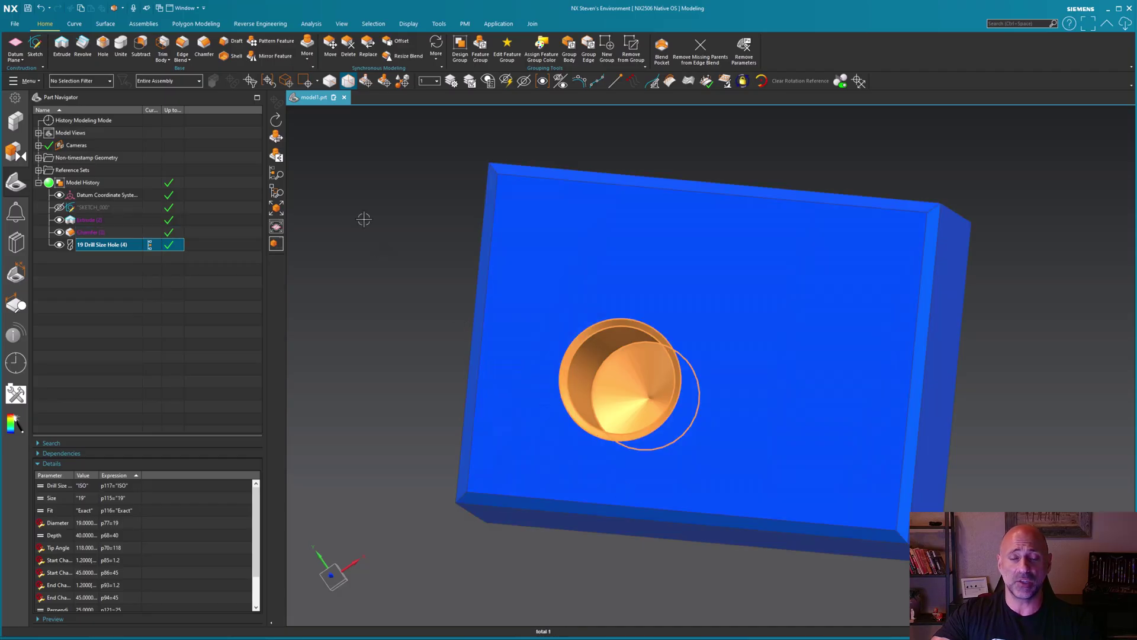
key(Escape)
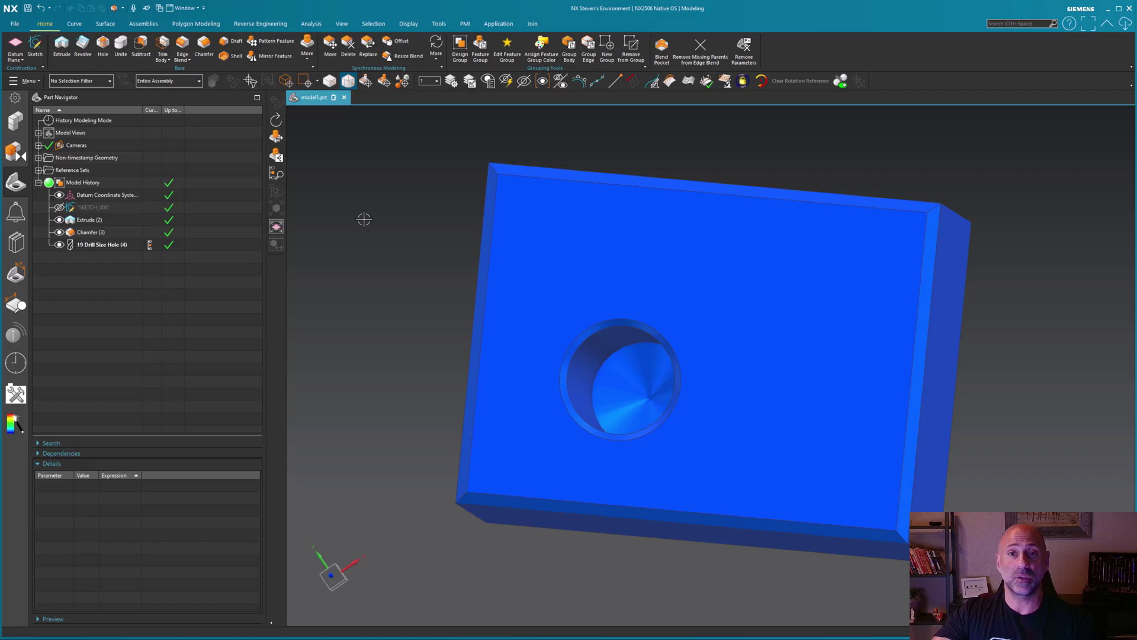
Examine the drill-size hole's position sketch and its reference dimensions, and close the hole definition without applying edits.
middle_drag(364, 219, 532, 323)
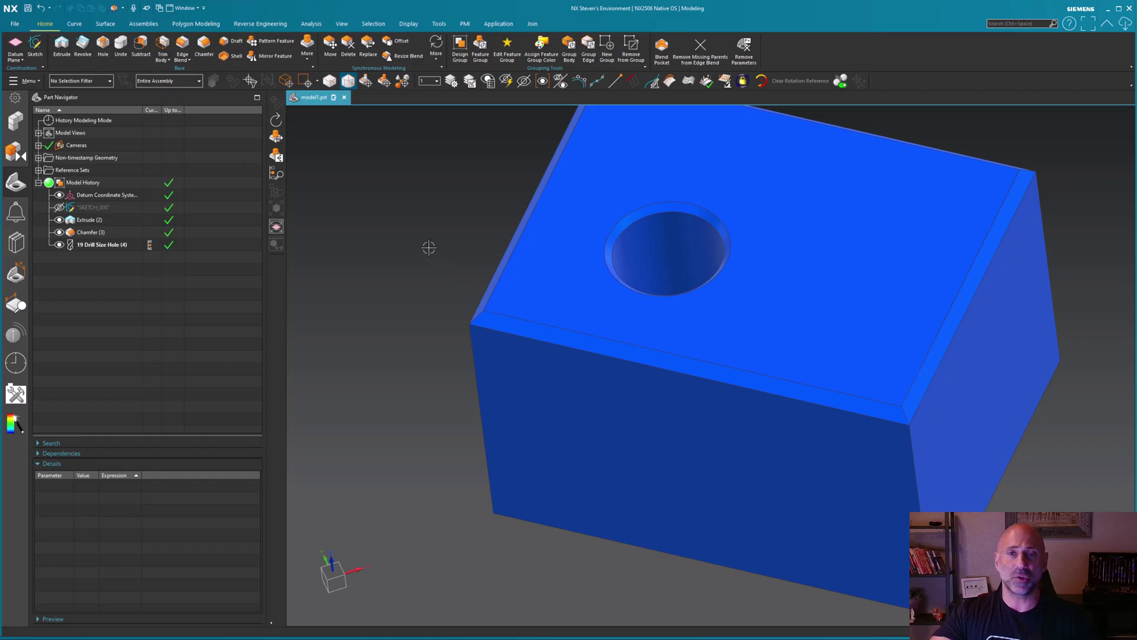
key(ctrl+f)
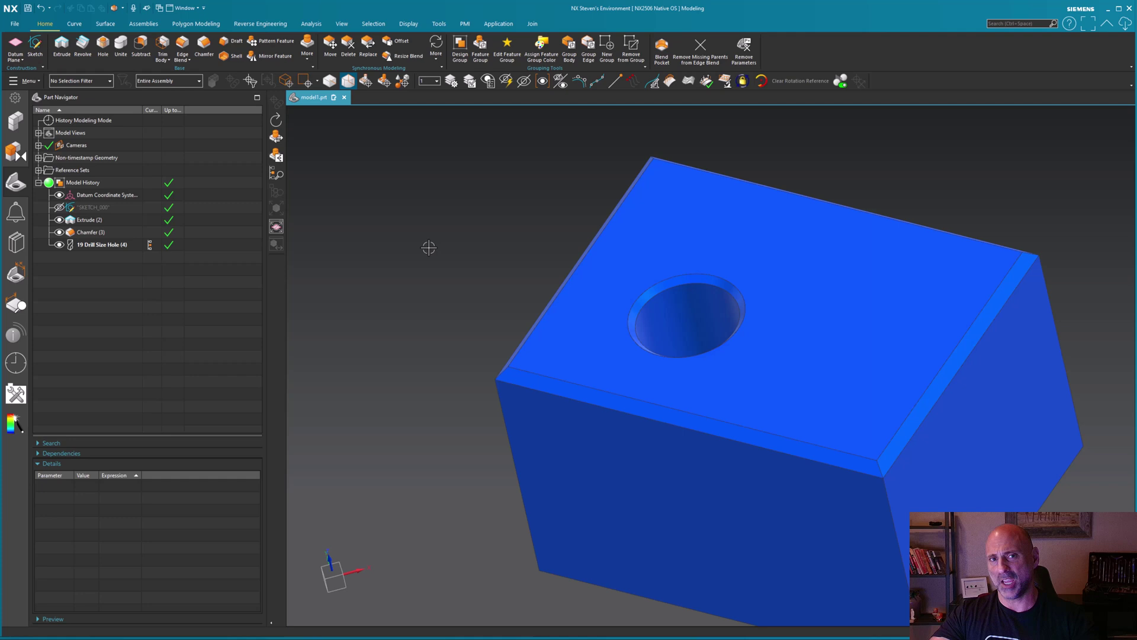
key(Home)
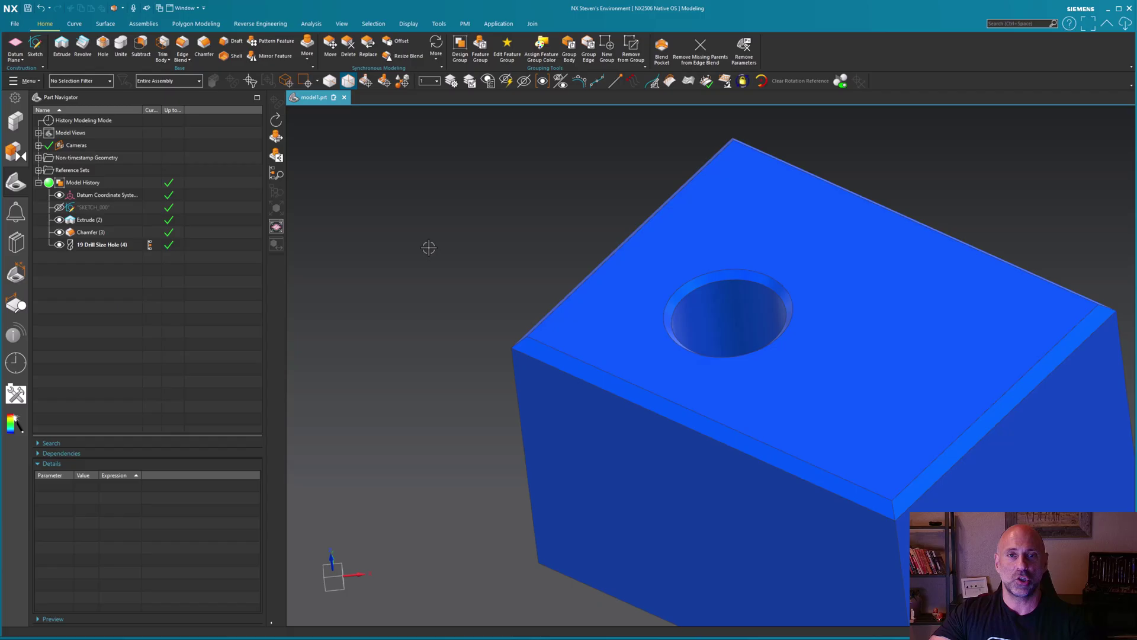
click(110, 246)
double_click(110, 245)
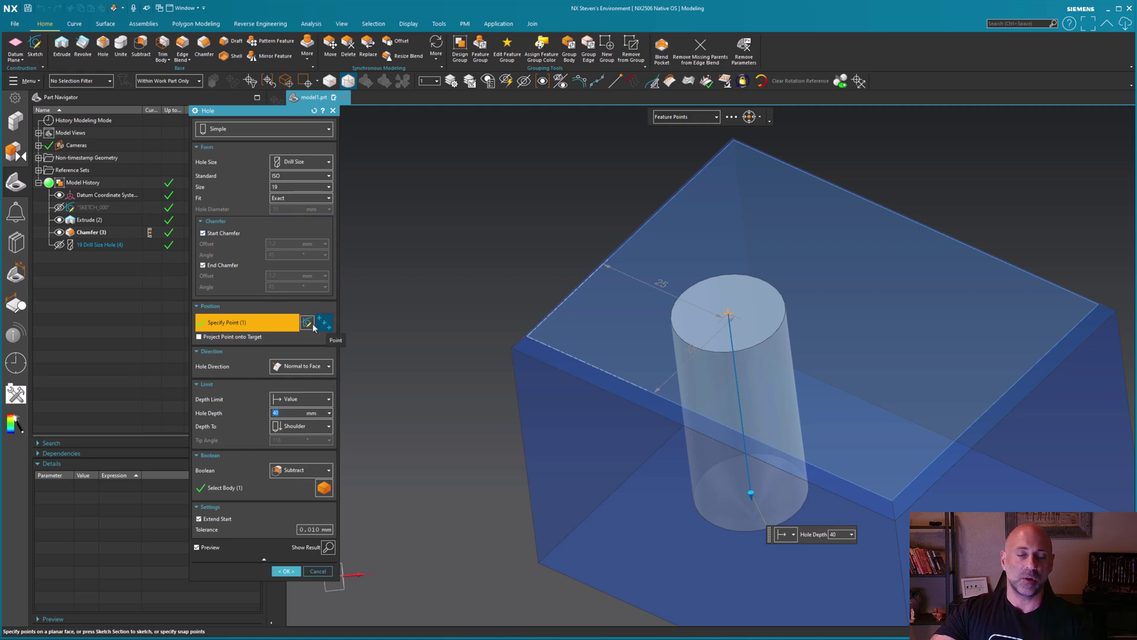
middle_click(383, 265)
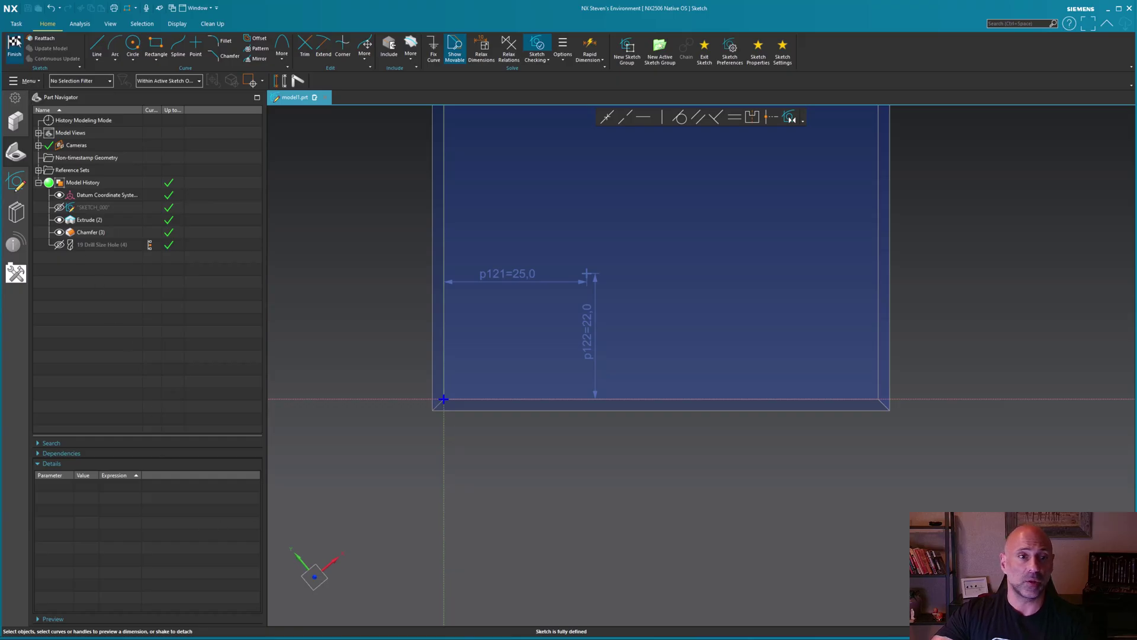
key(Home)
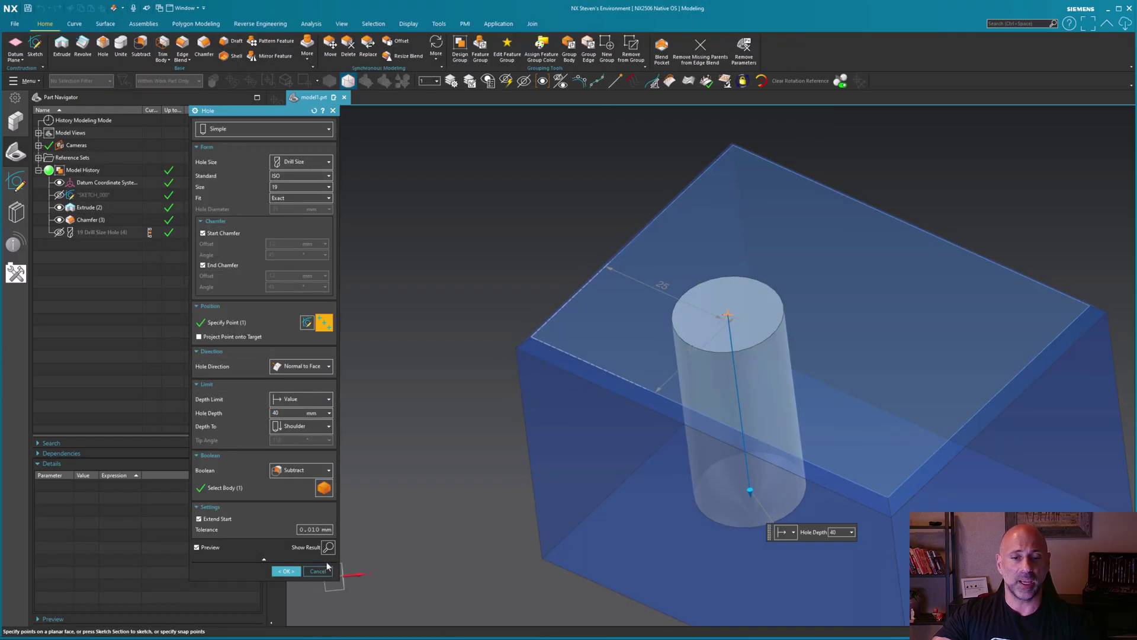
click(320, 569)
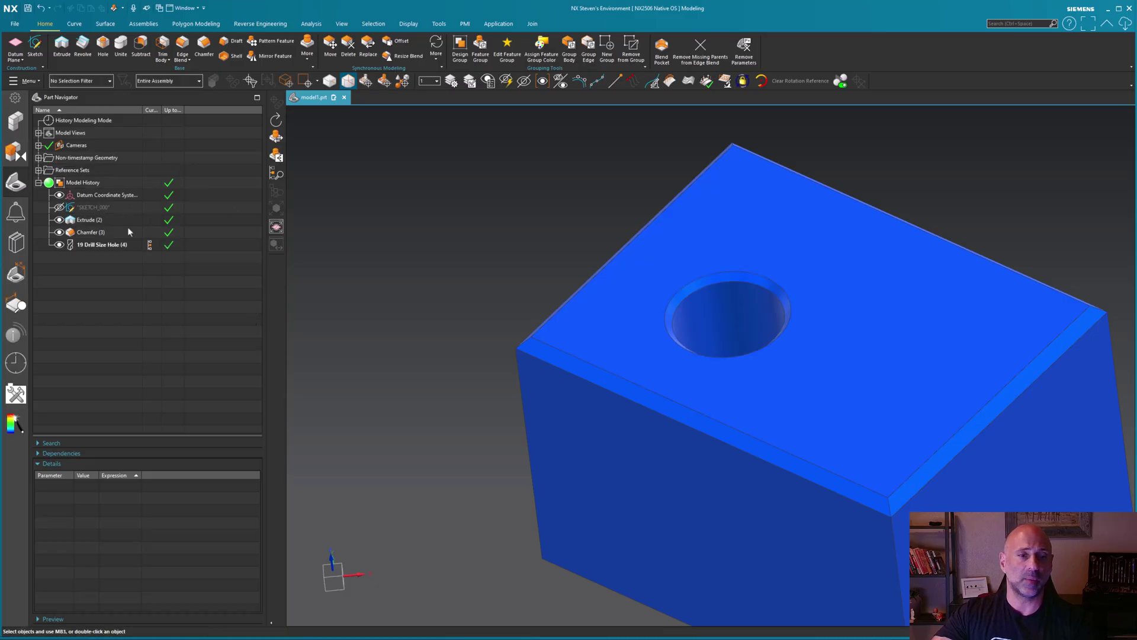
Roll the model history back to the extrude and create a datum plane at 0 mm from the block's short end face.
click(149, 220)
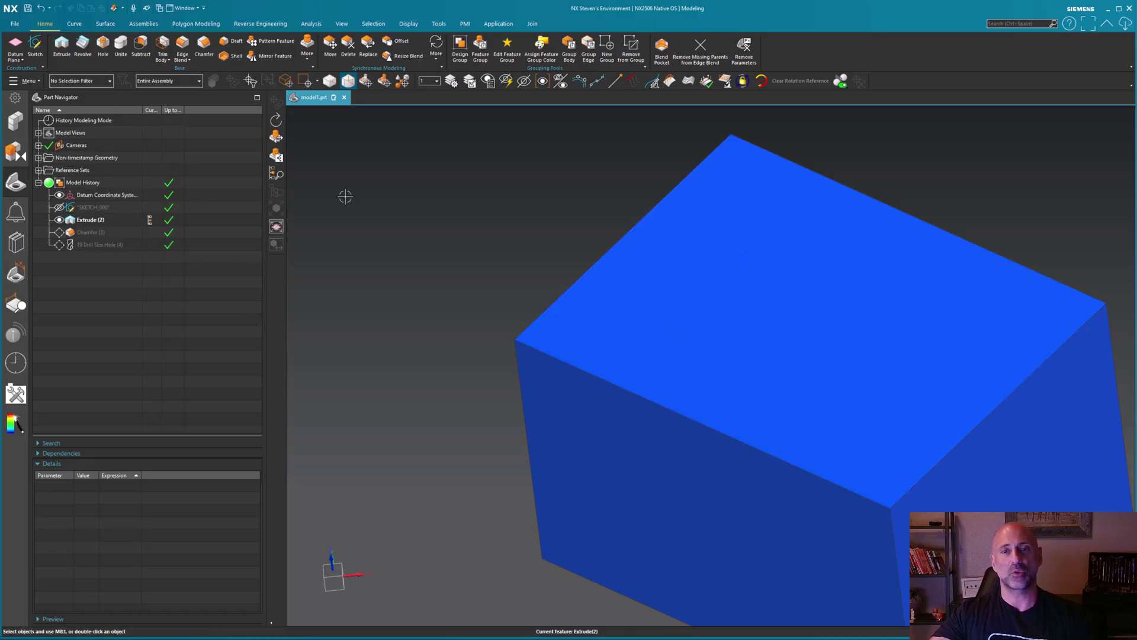
click(16, 45)
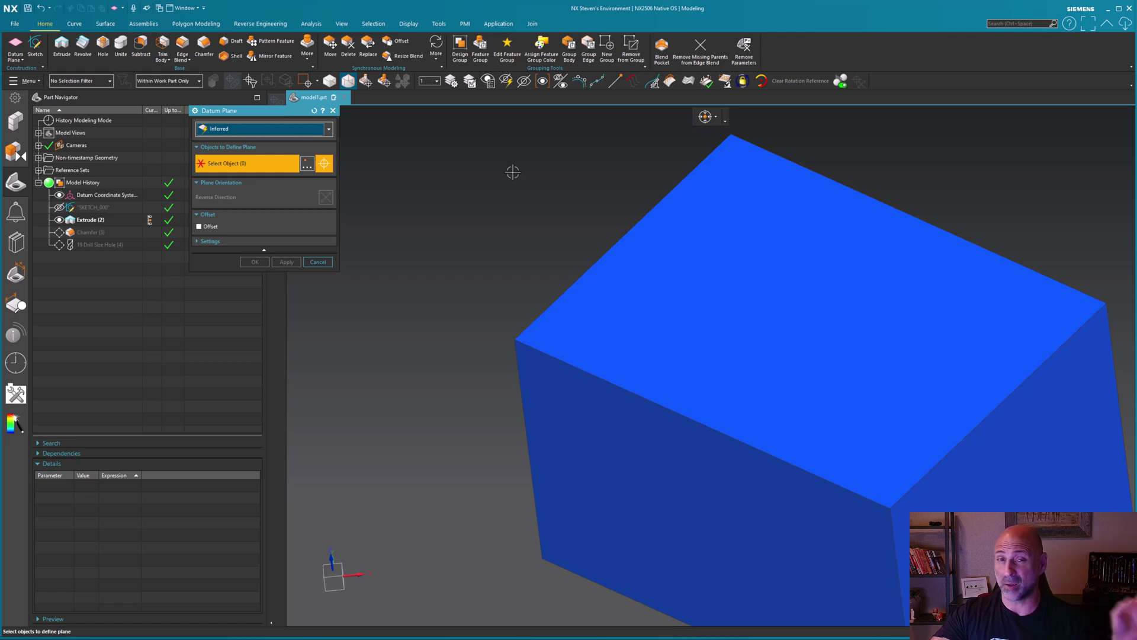
middle_drag(500, 175, 513, 332)
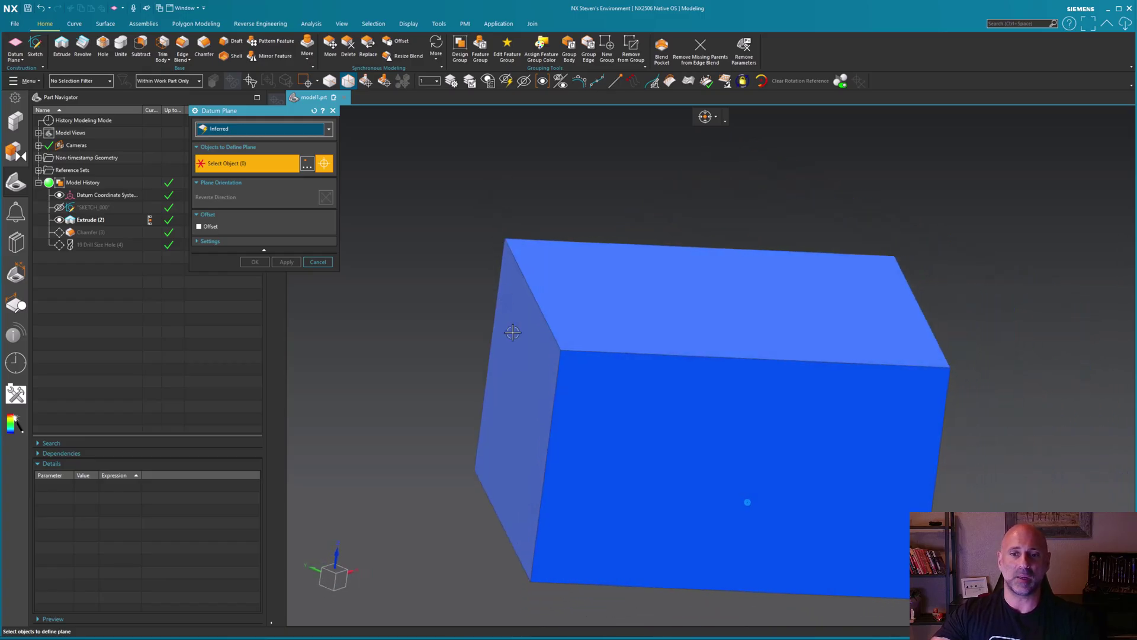
click(525, 357)
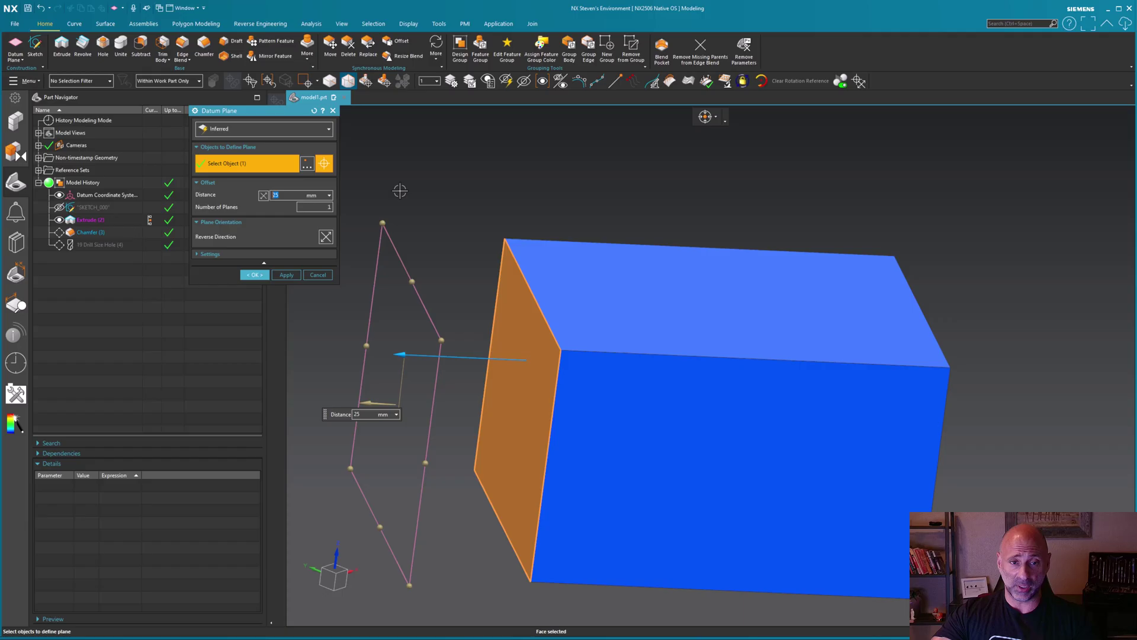
key(Return)
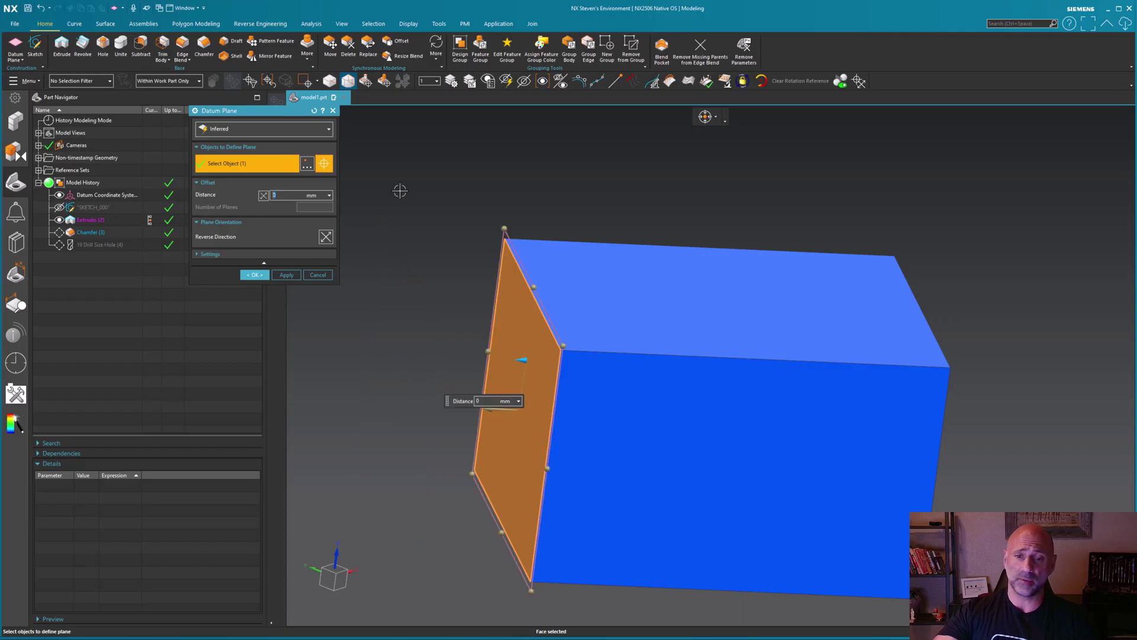
click(287, 275)
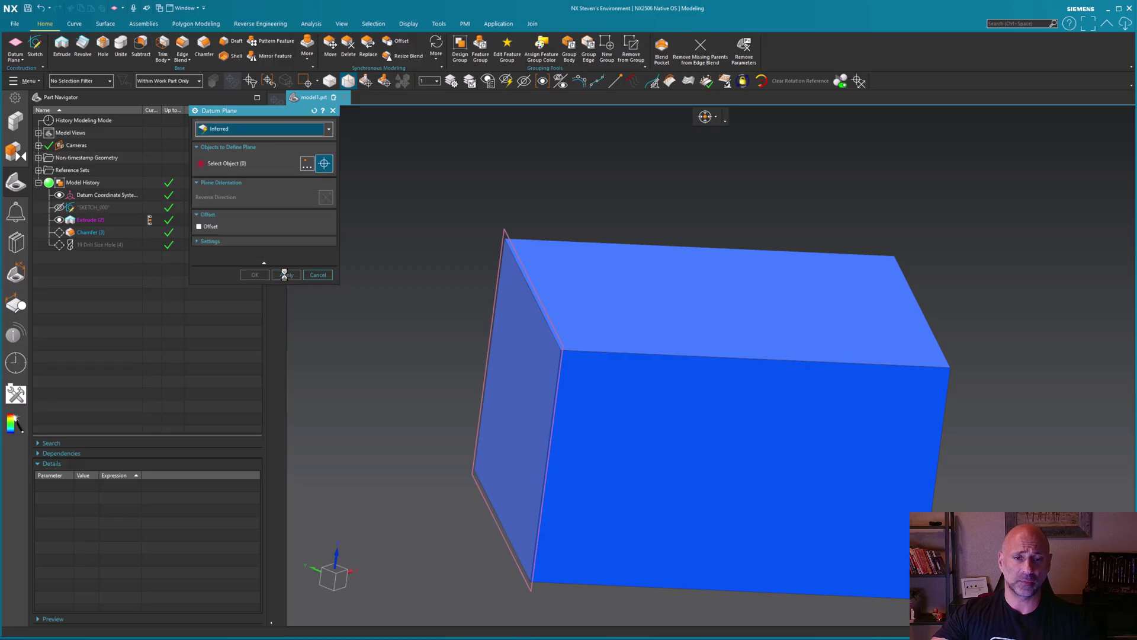
Create two more datum planes, one at 0 mm from the block's long side face and one coincident with its top face.
click(674, 404)
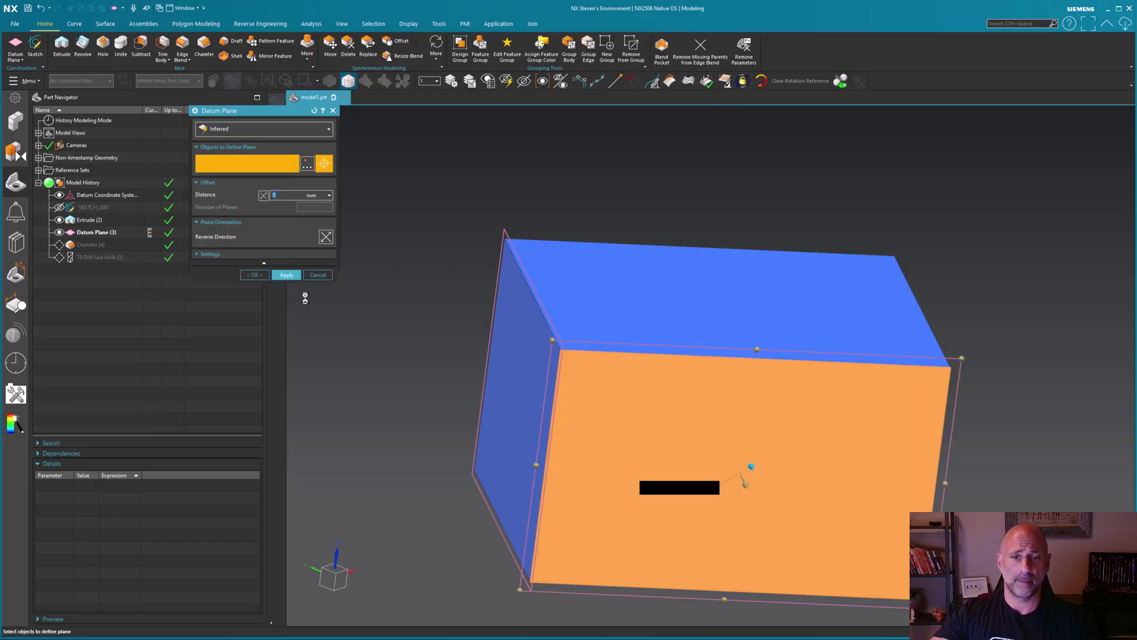
click(676, 468)
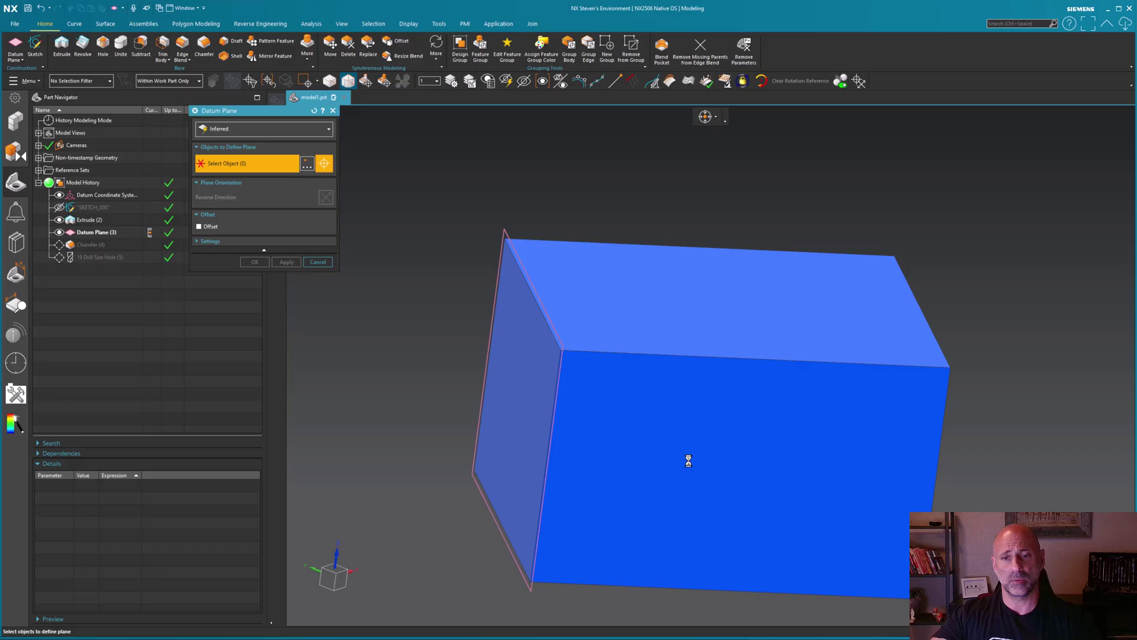
click(708, 462)
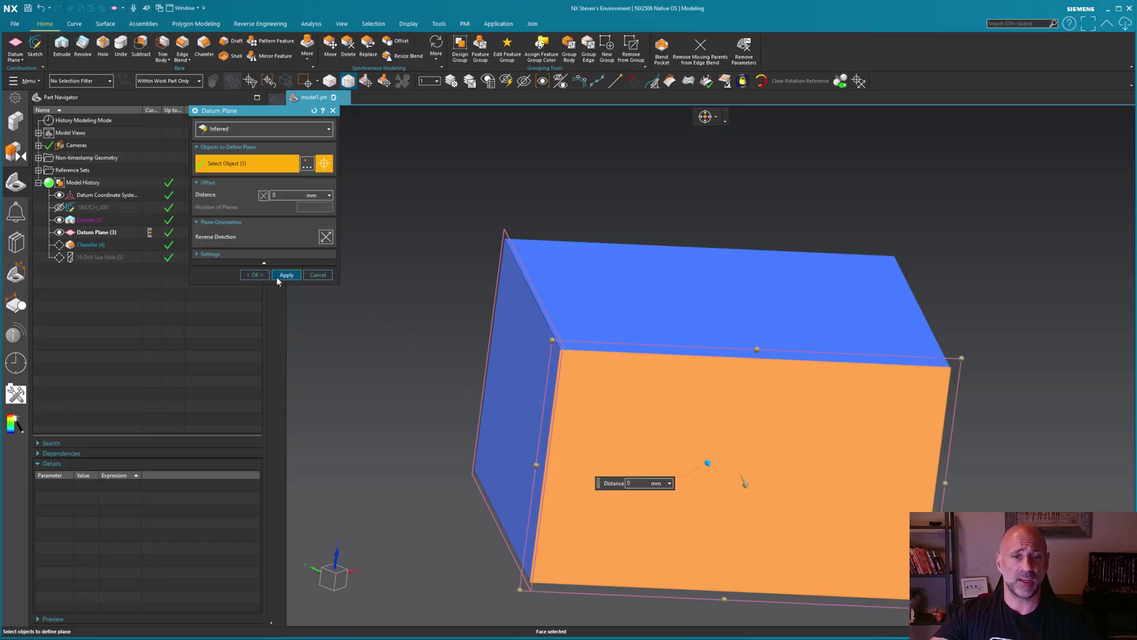
click(293, 276)
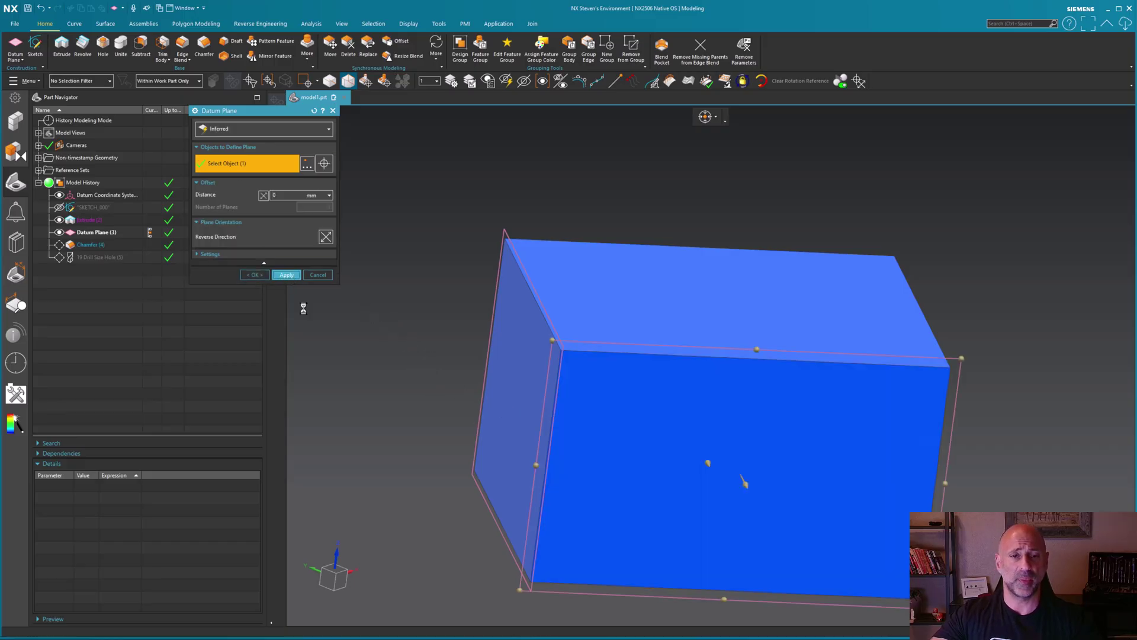
click(636, 315)
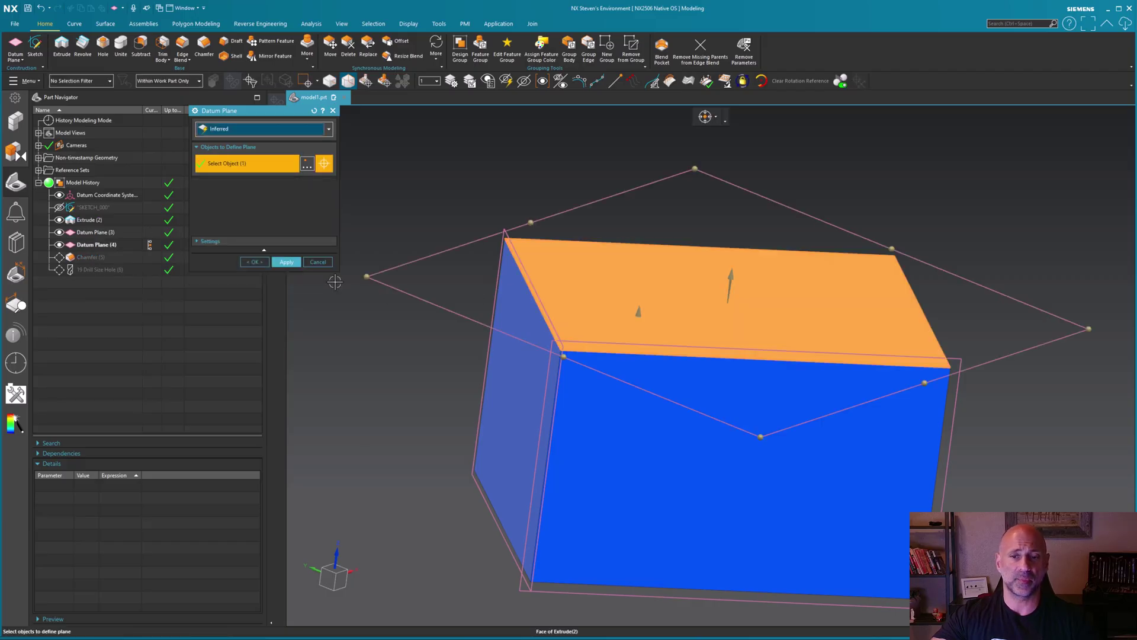
click(262, 276)
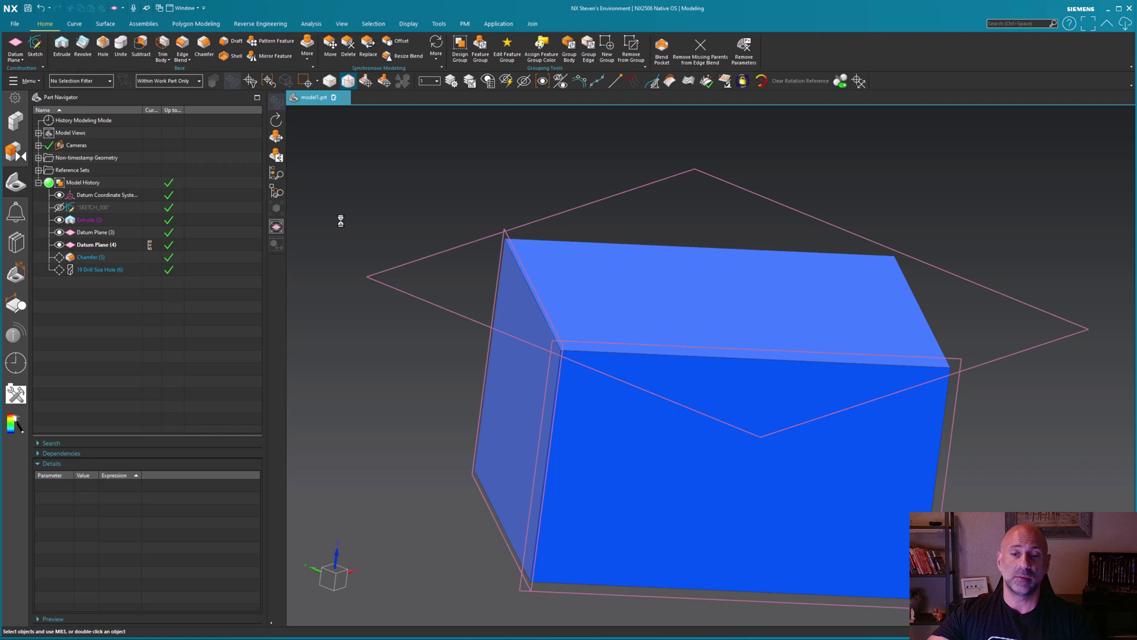
Create a datum axis at the intersection of the datum planes on the short end face and the long side face.
click(18, 58)
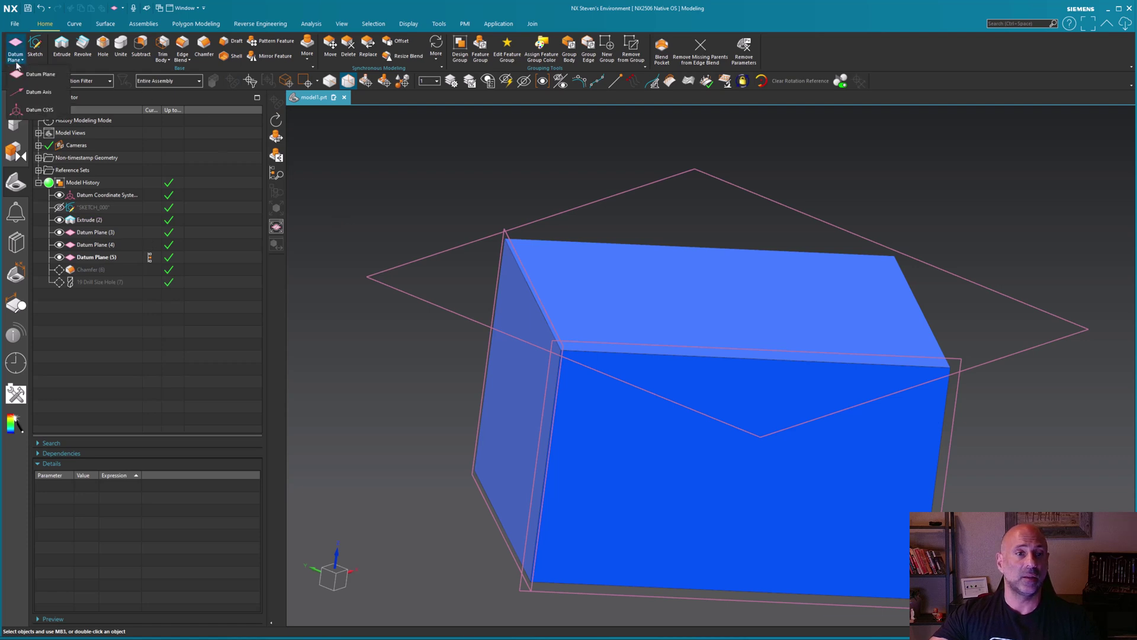
click(39, 93)
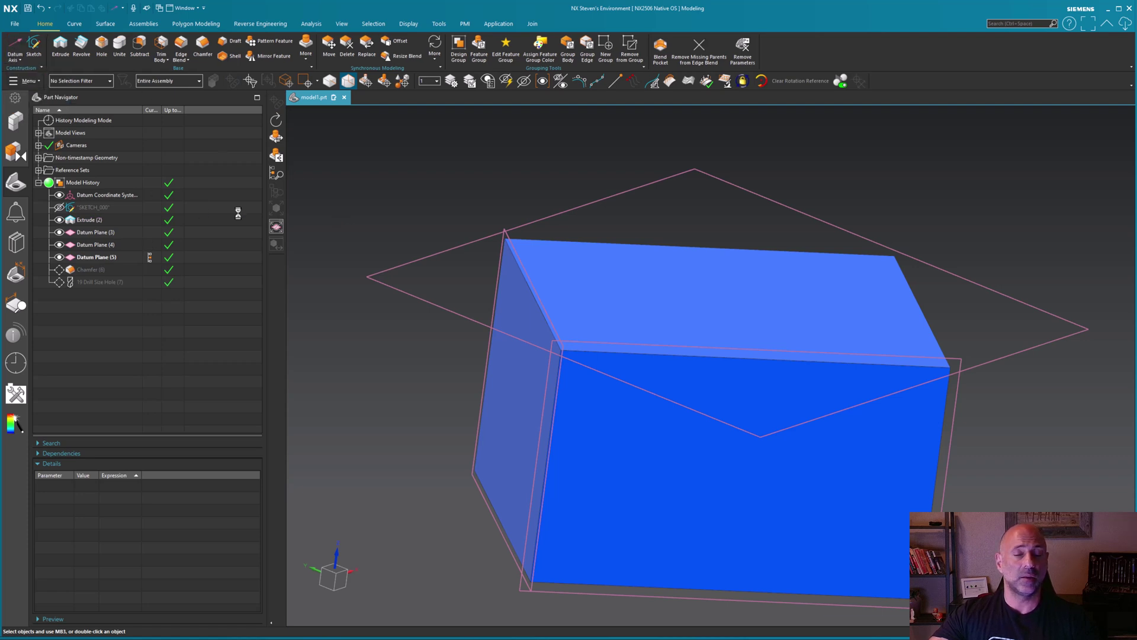
click(504, 234)
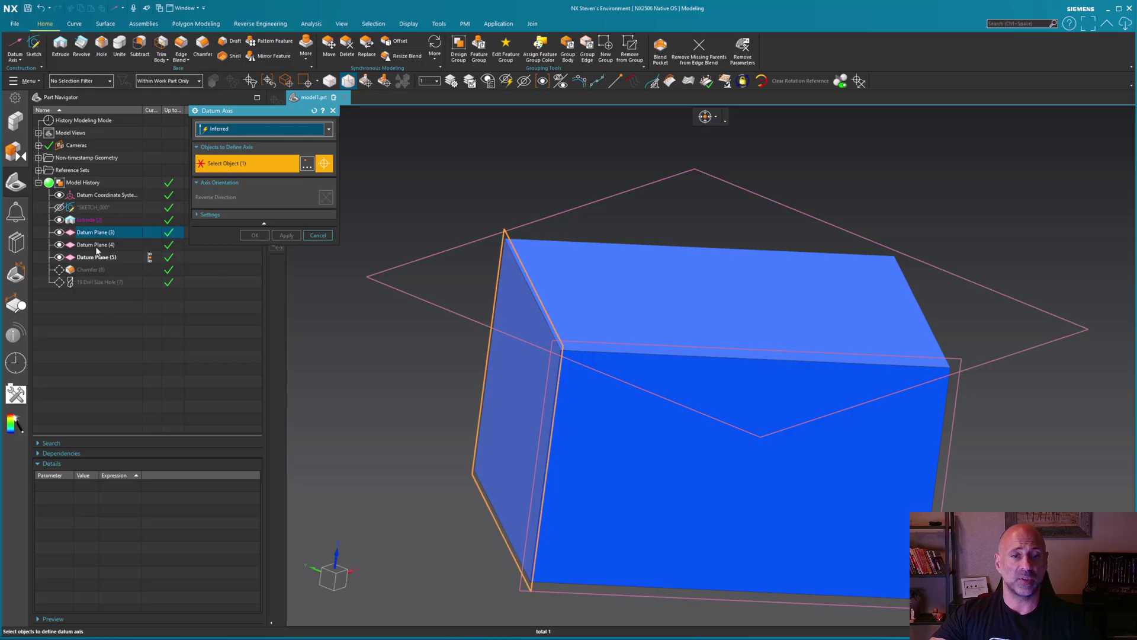
click(97, 247)
ctrl+click(93, 233)
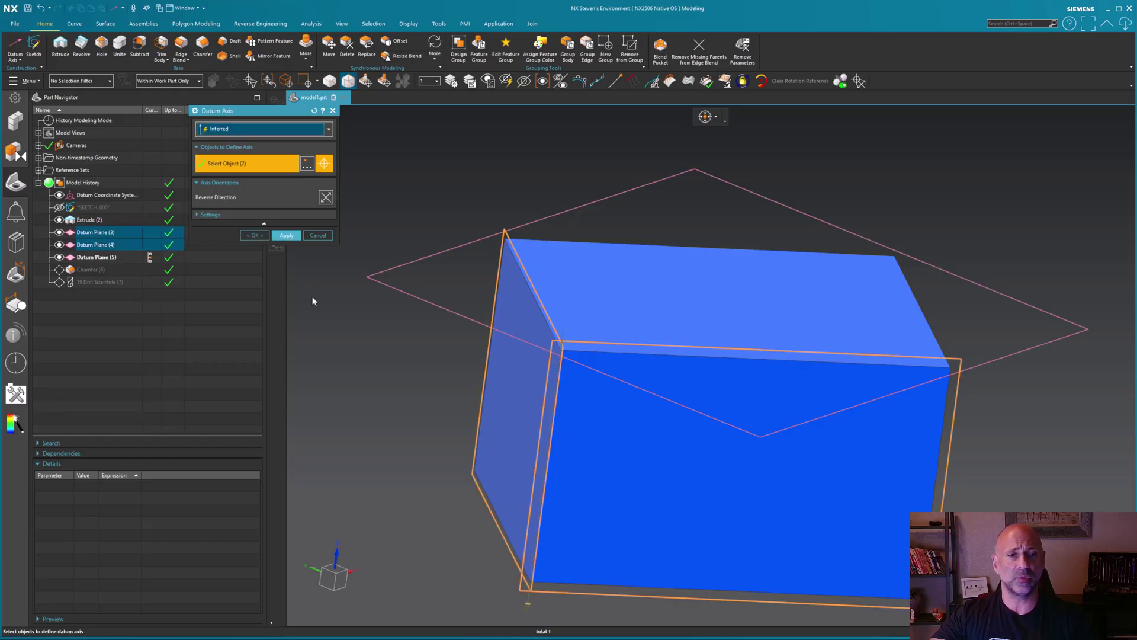
click(263, 236)
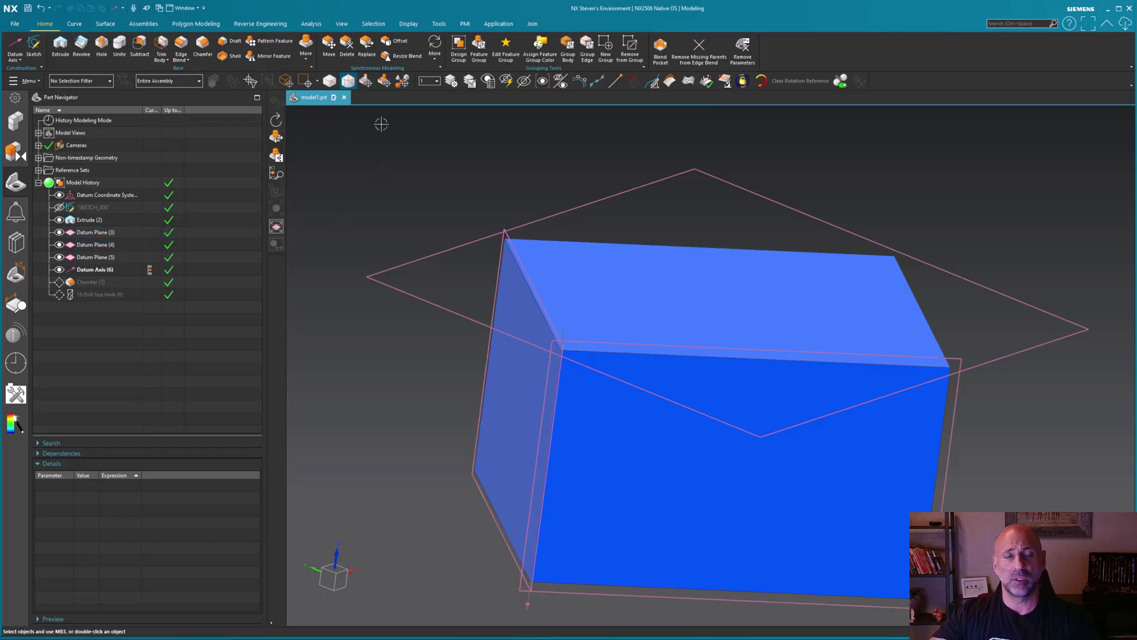
Create an intersection point with Point Set where the datum axis meets the datum plane on the block's top face.
click(72, 25)
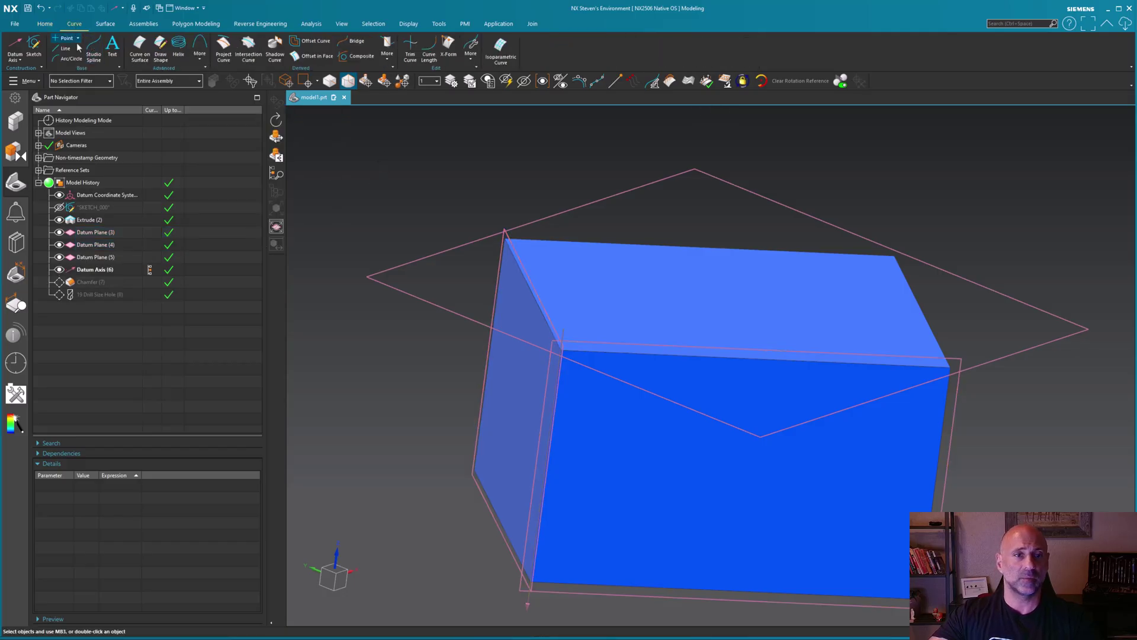
click(76, 39)
click(82, 72)
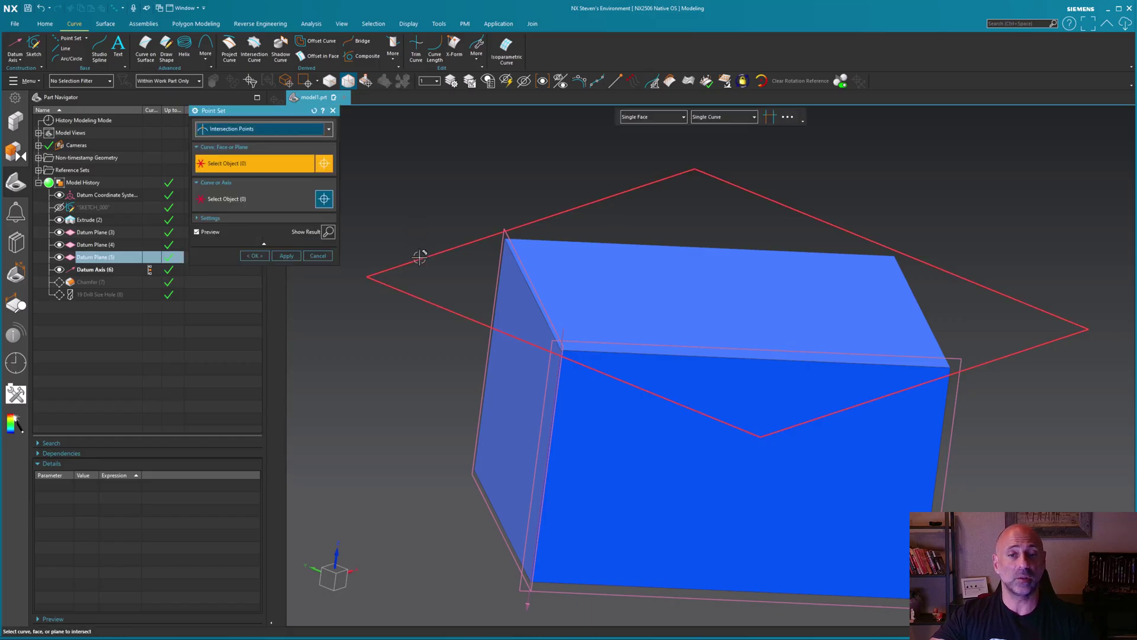
click(418, 259)
click(258, 204)
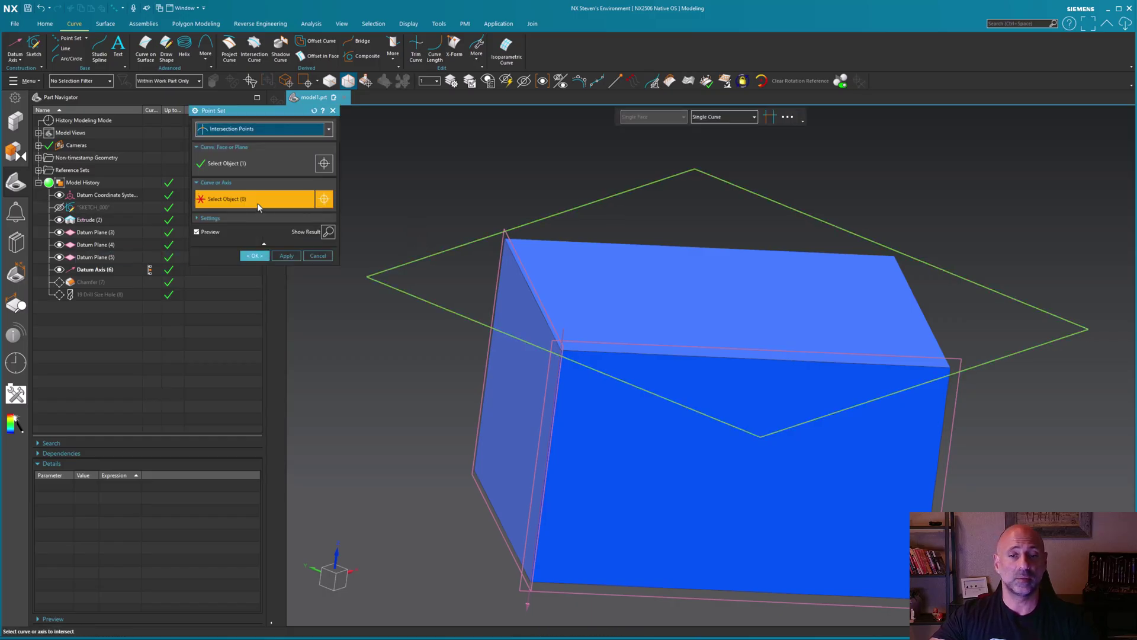
click(532, 610)
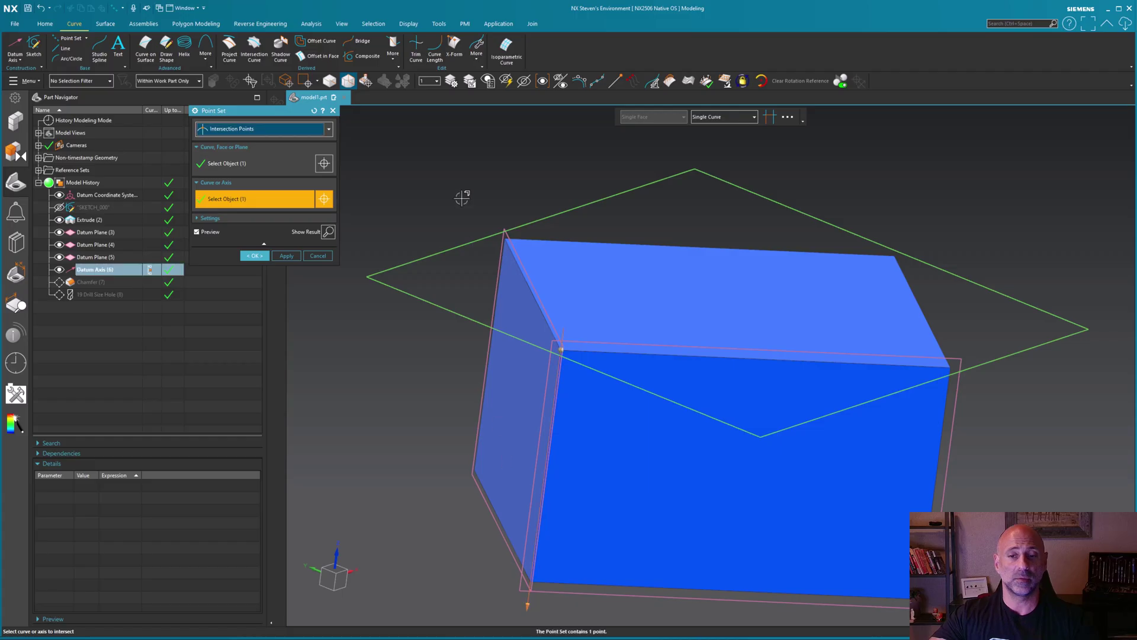
click(255, 256)
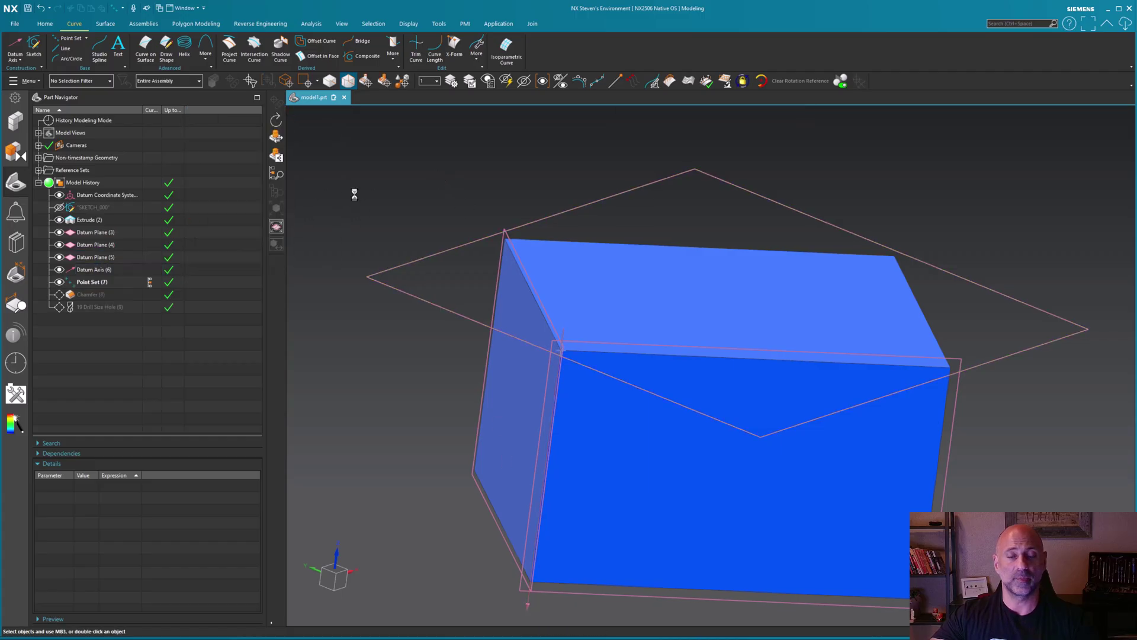
Roll the model history forward through the chamfer and the drill-size hole, and open the hole's position sketch for reattachment.
click(151, 296)
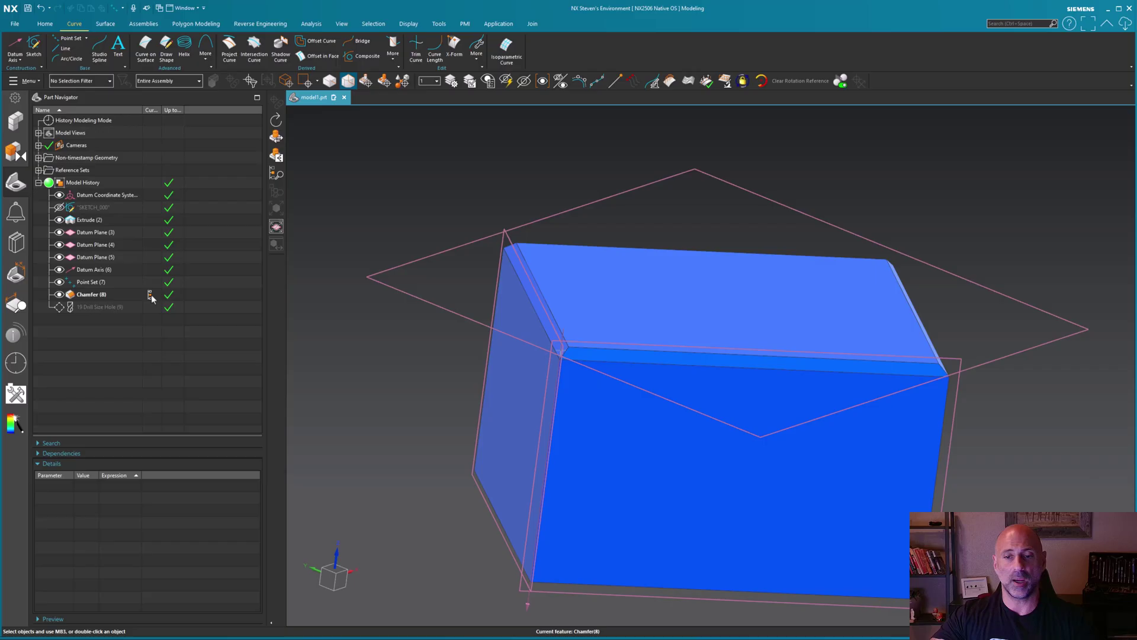
click(150, 308)
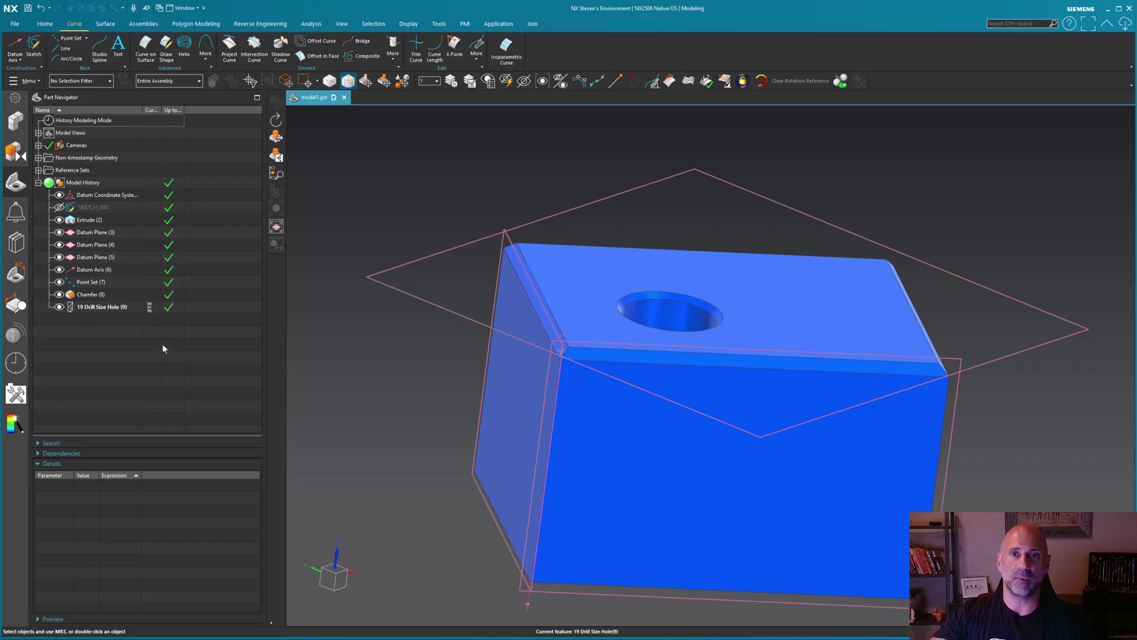
click(109, 308)
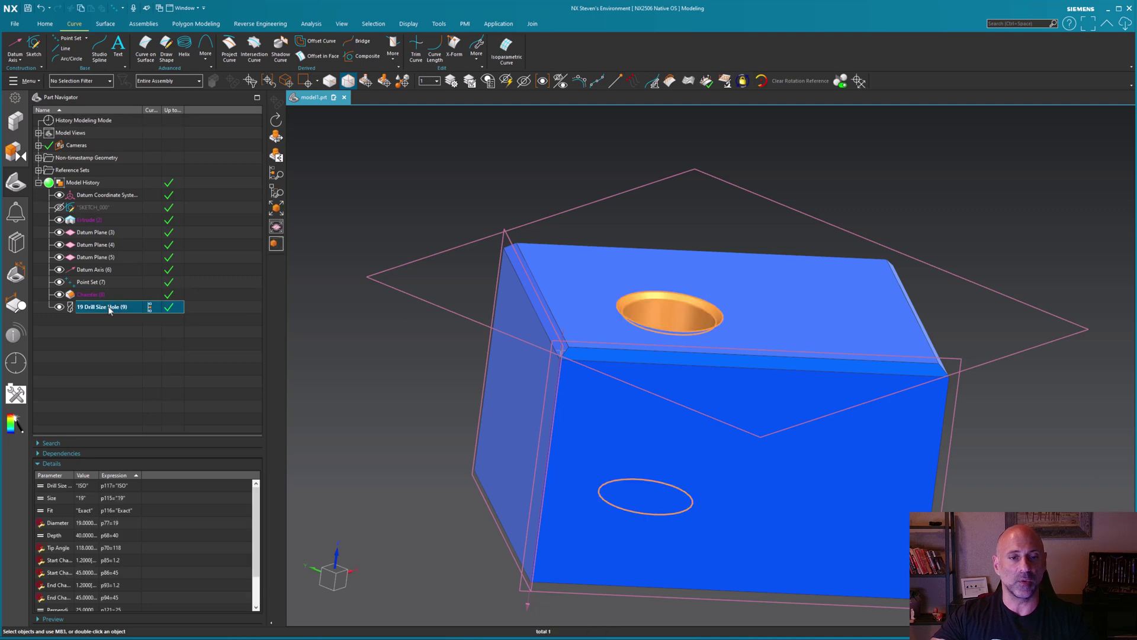
double_click(109, 307)
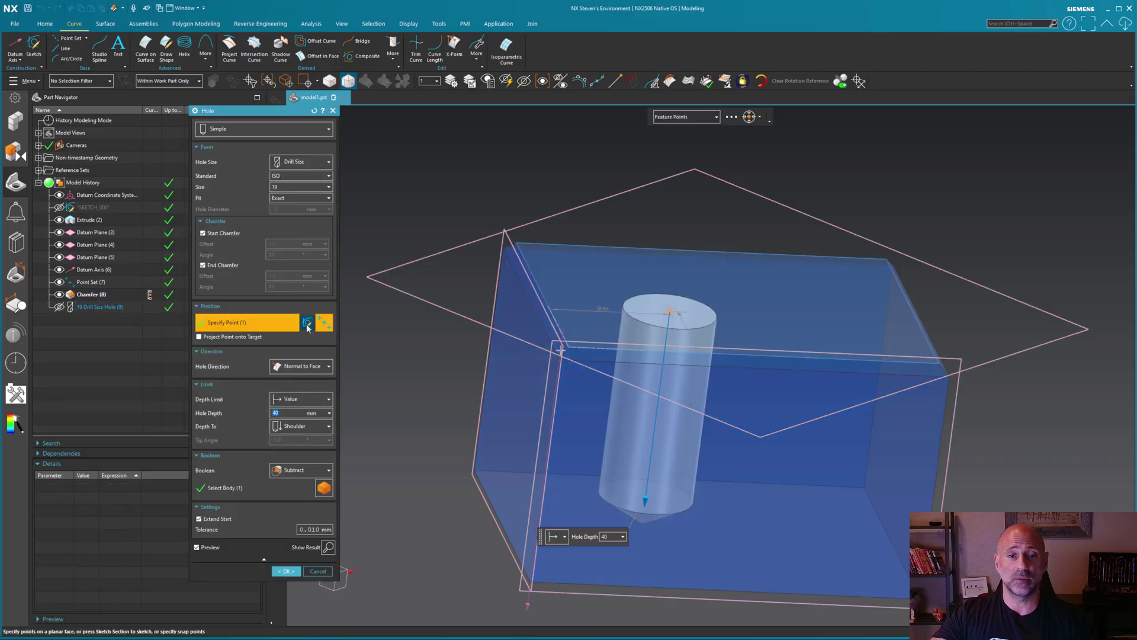
middle_click(482, 165)
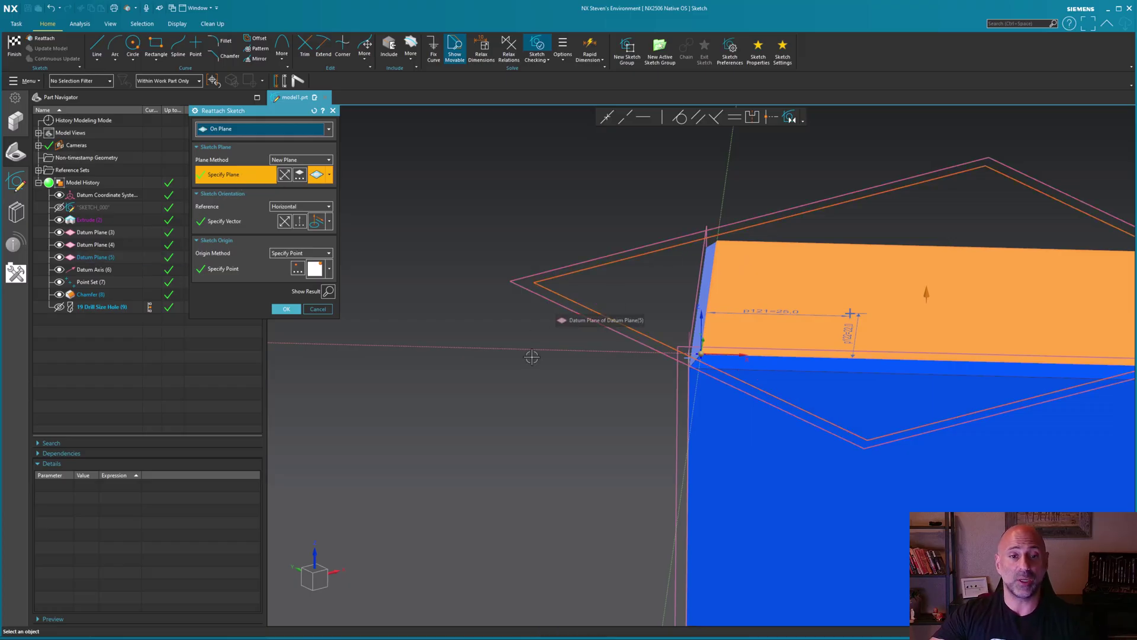
Reattach the sketch to the top face's datum plane, with an inferred horizontal vector normal to the short end face's datum plane.
click(554, 299)
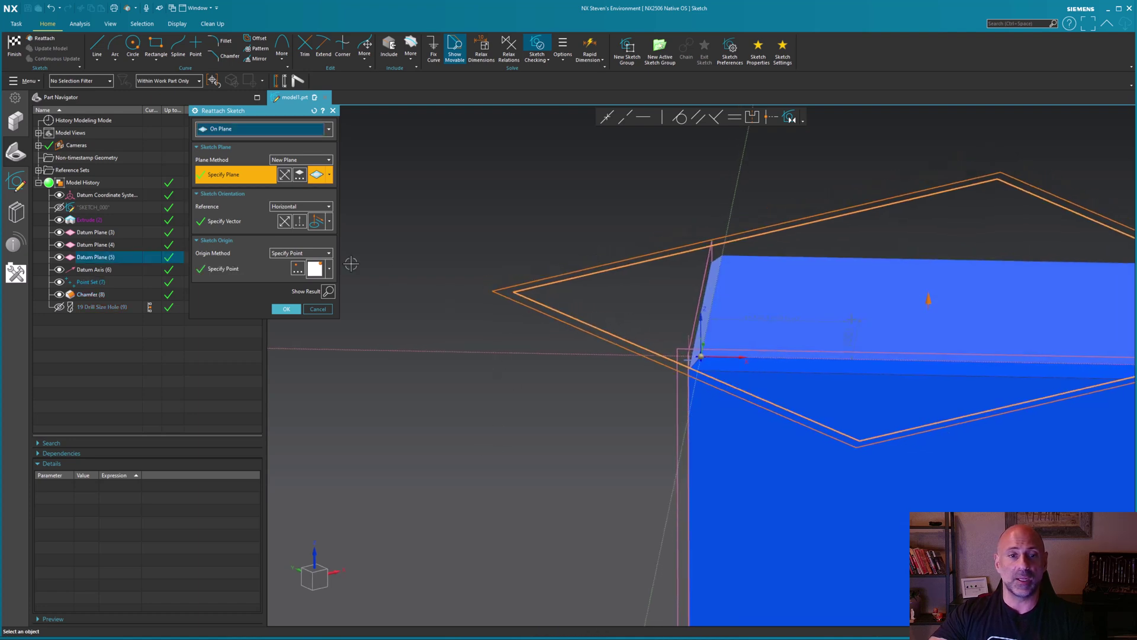
click(234, 224)
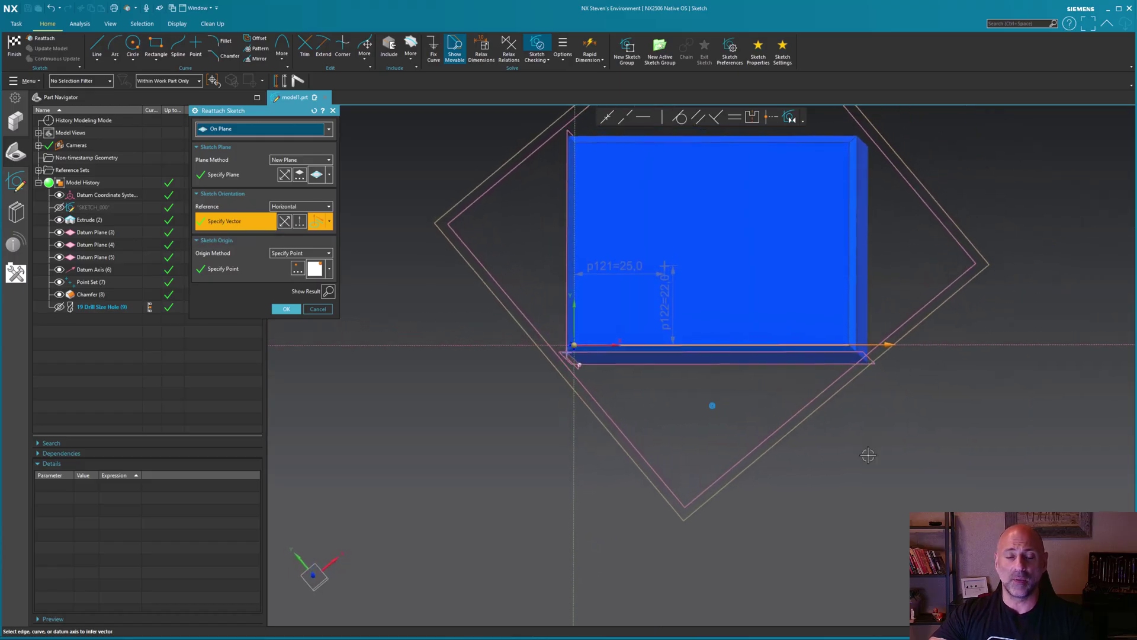
click(329, 222)
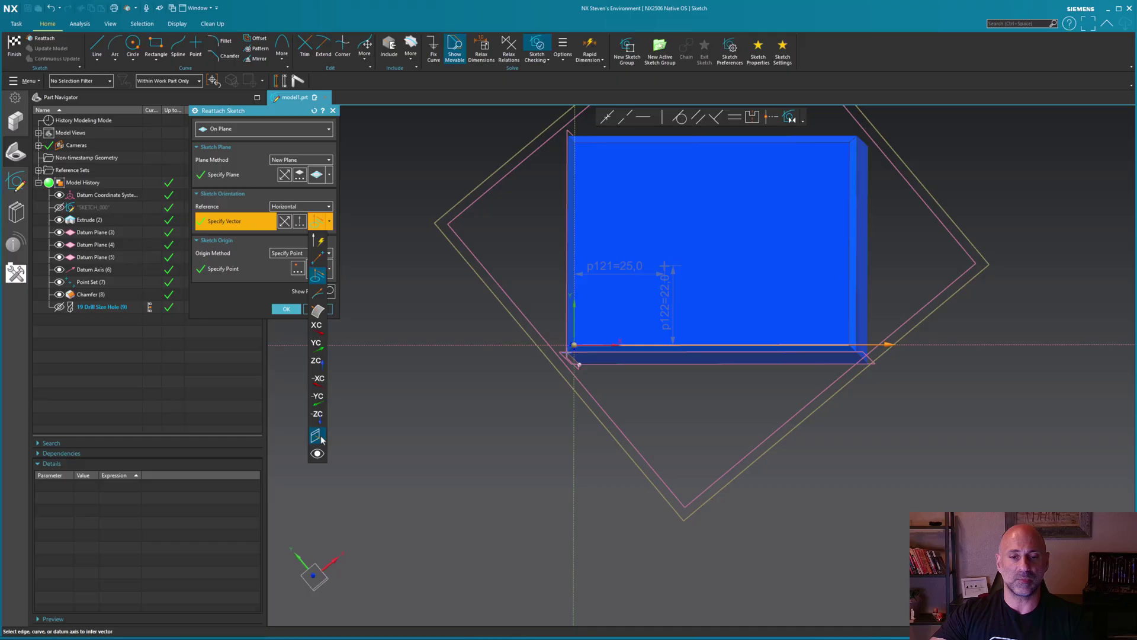
click(320, 242)
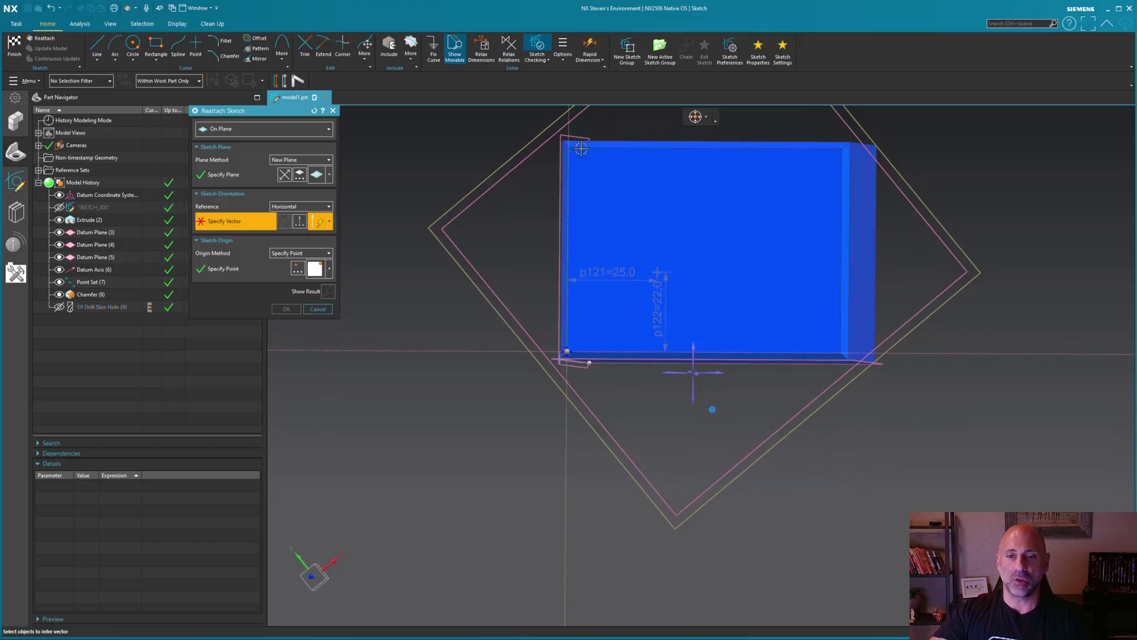
click(560, 152)
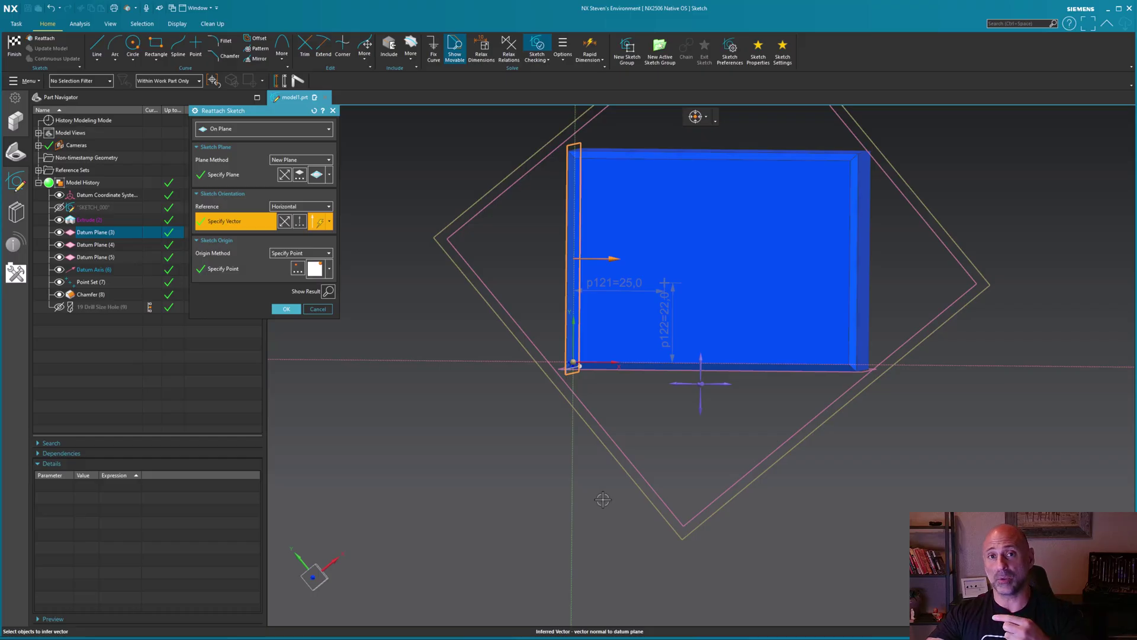
Set the sketch origin to the existing intersection point at the block's corner and apply the reattachment.
middle_click(297, 354)
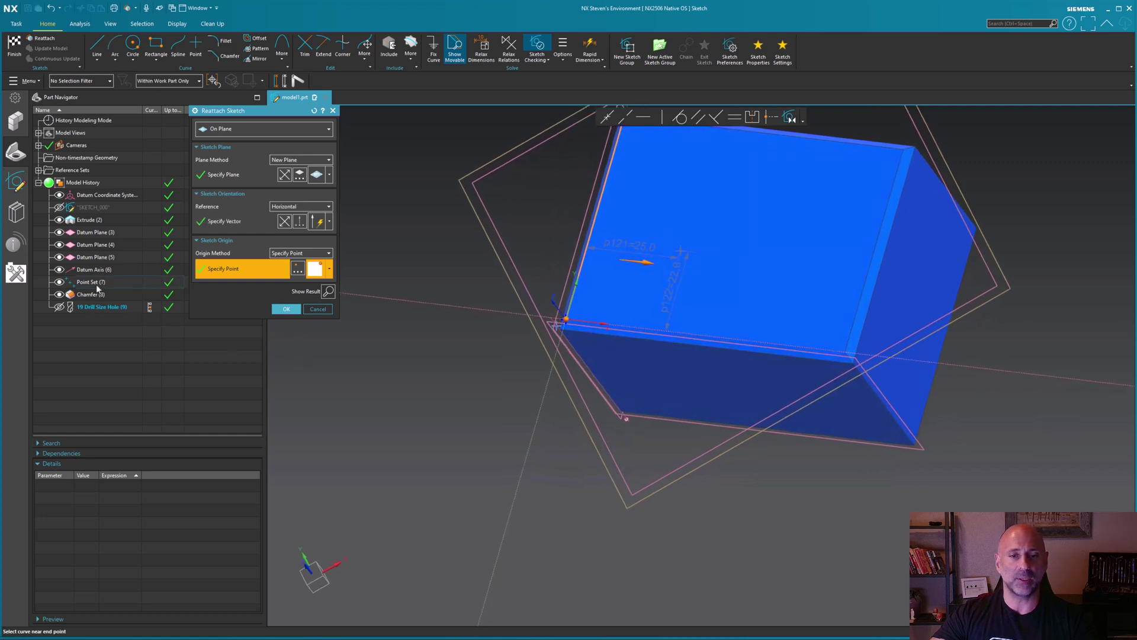
click(330, 269)
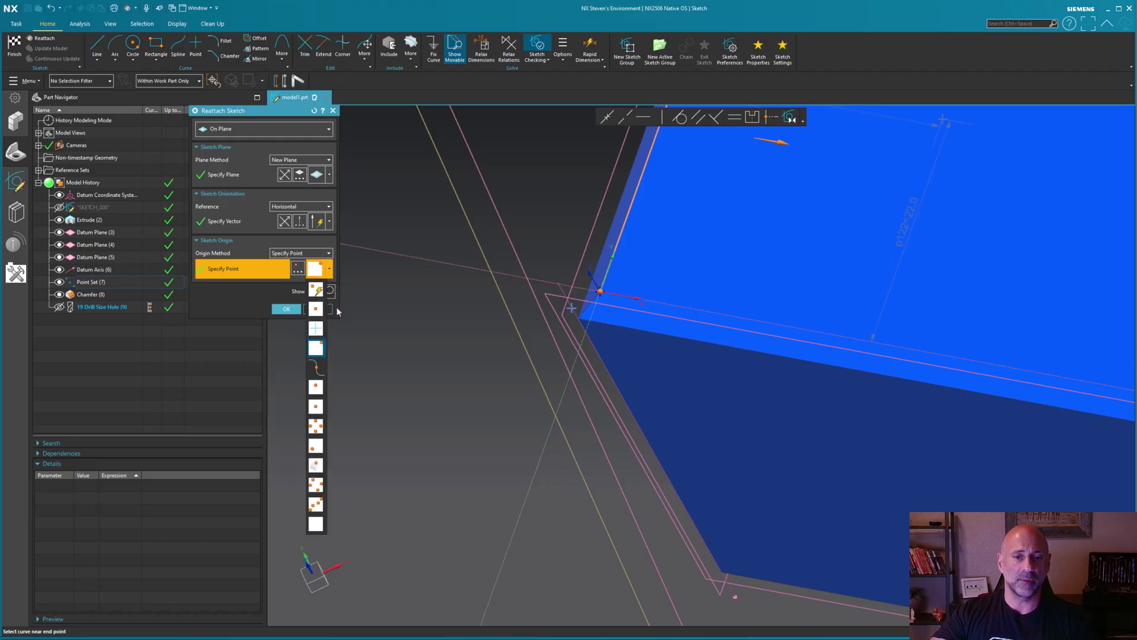
click(316, 328)
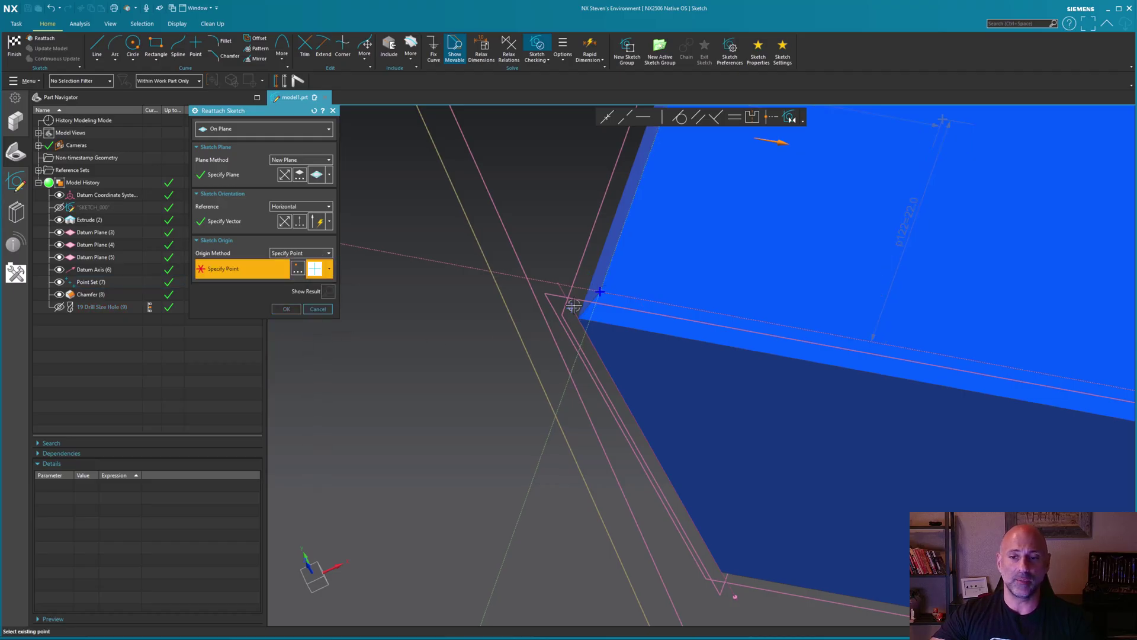
click(573, 306)
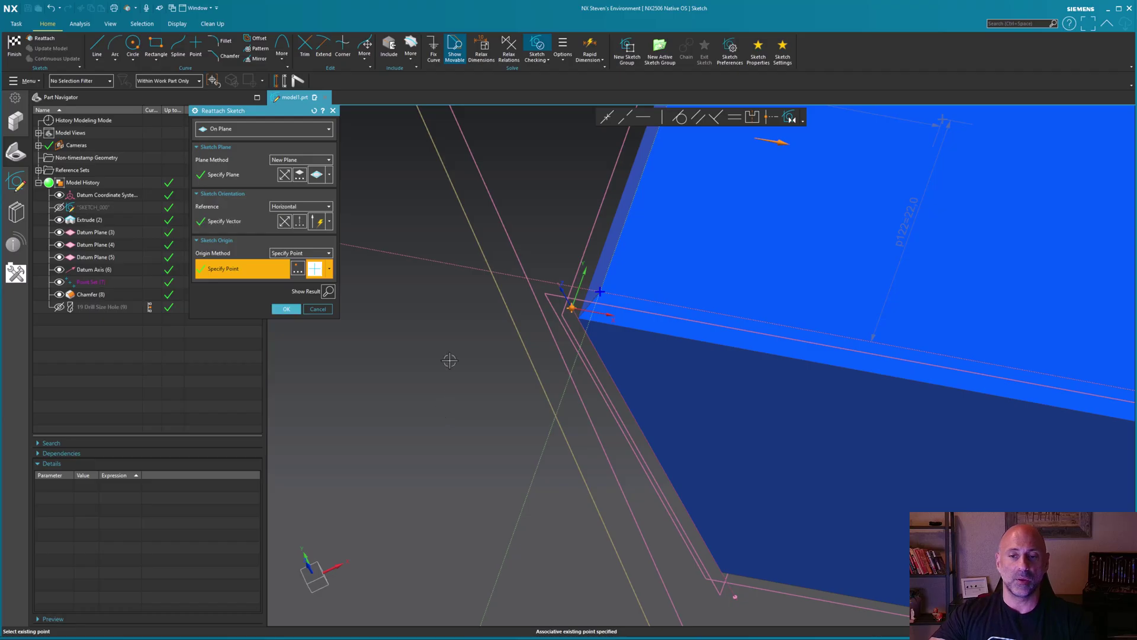
click(286, 308)
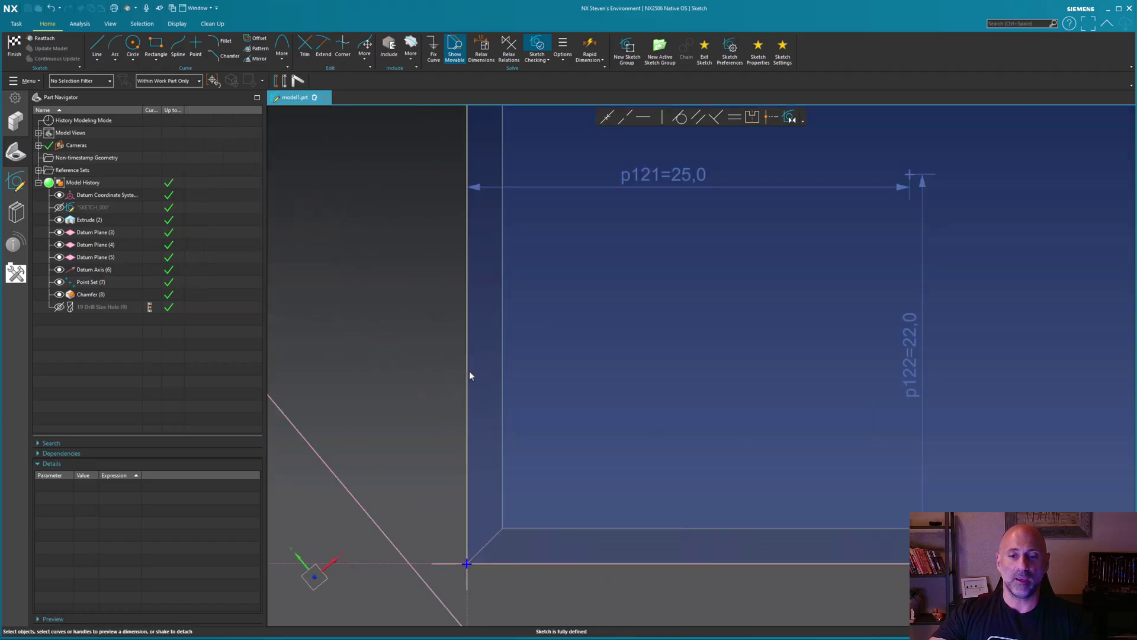
Set the hole point's horizontal and vertical distances from the sketch origin to 30.5 mm each.
scroll(424, 372, down, 3)
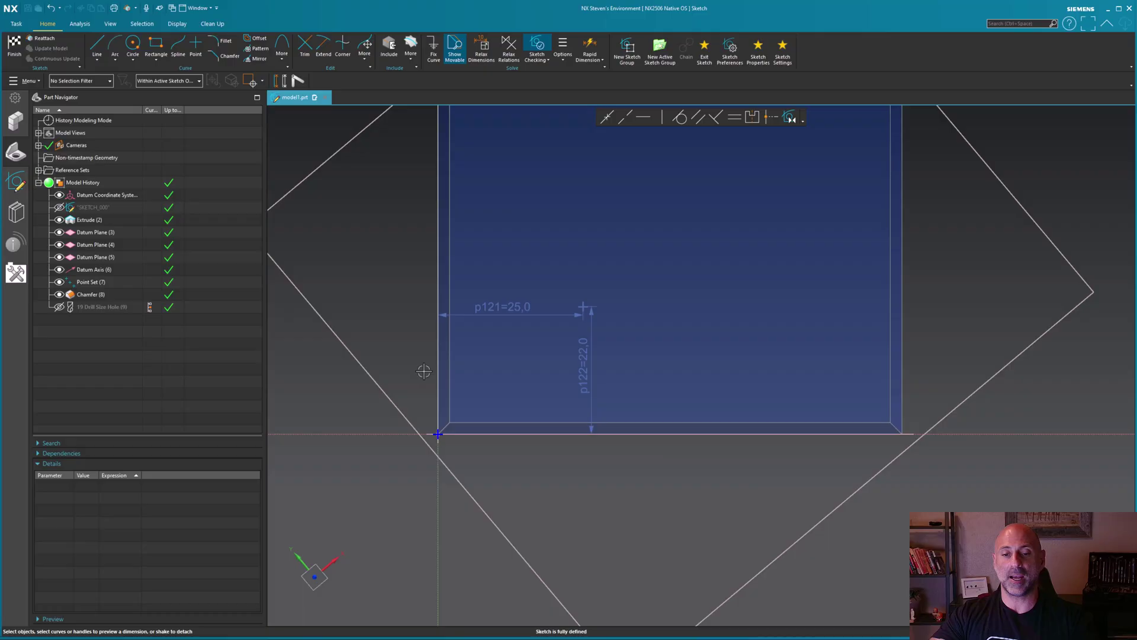
key(shift+F8)
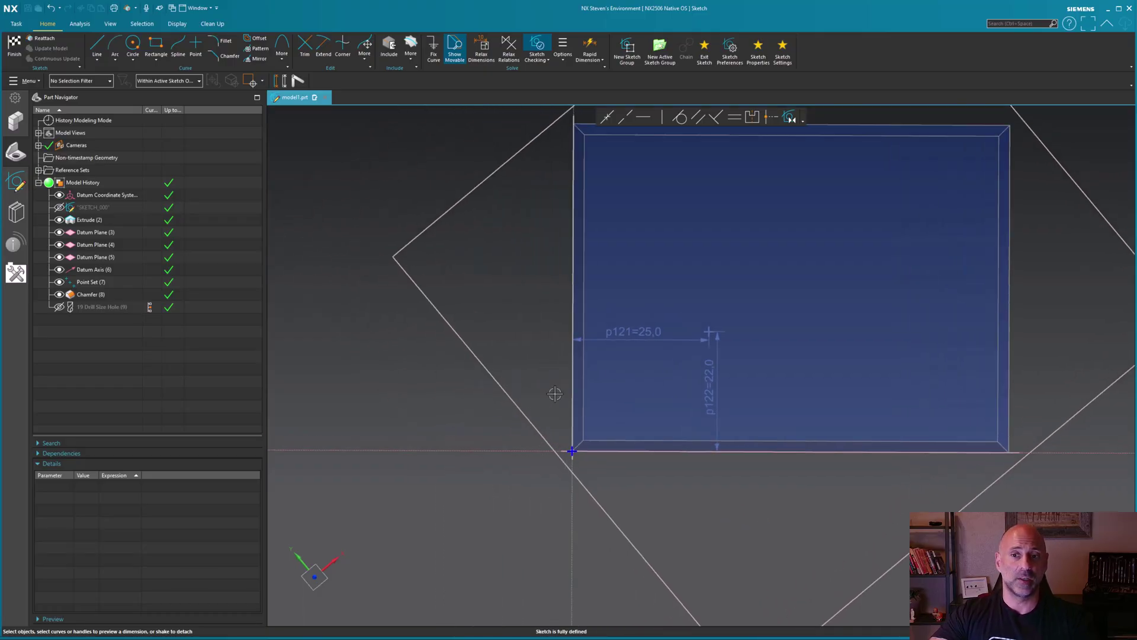
double_click(688, 342)
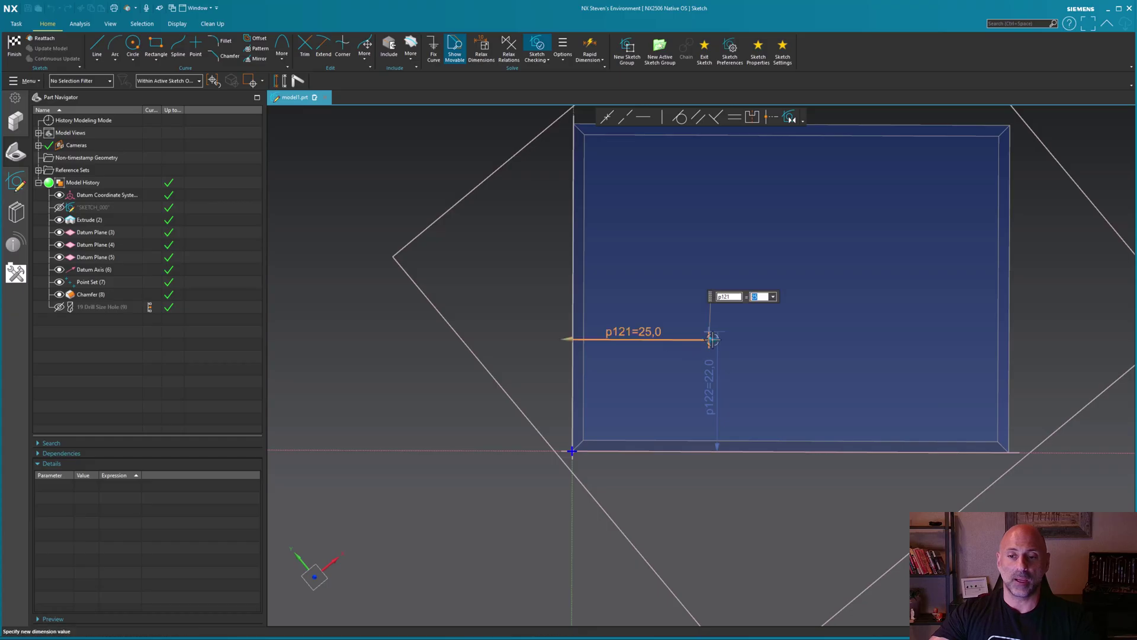
text(30.5)
key(Return)
click(484, 296)
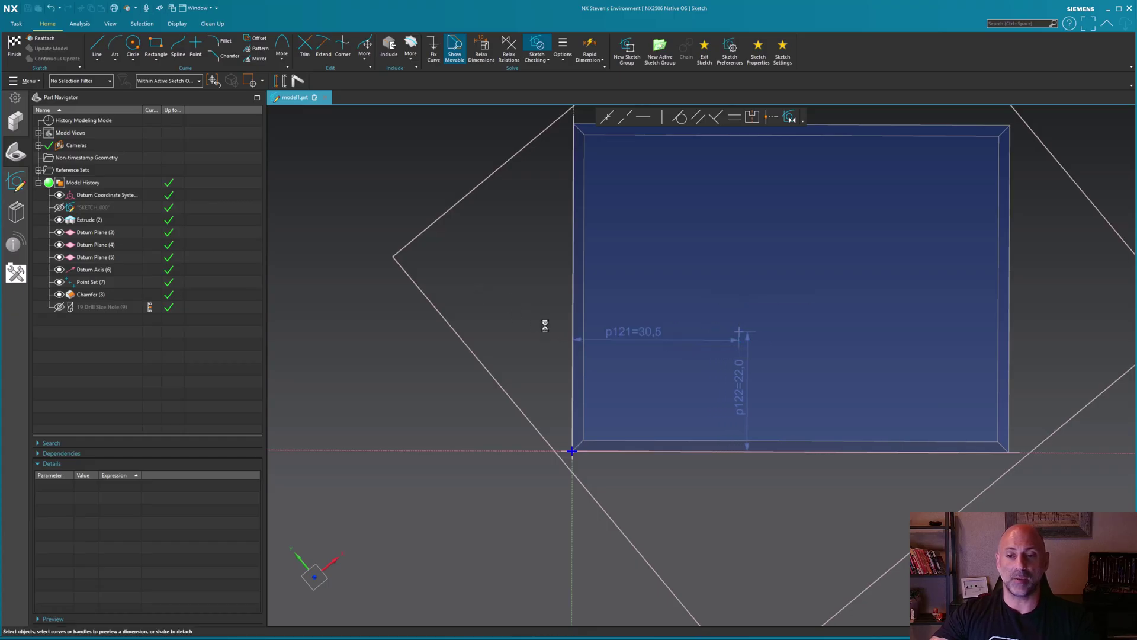
double_click(746, 348)
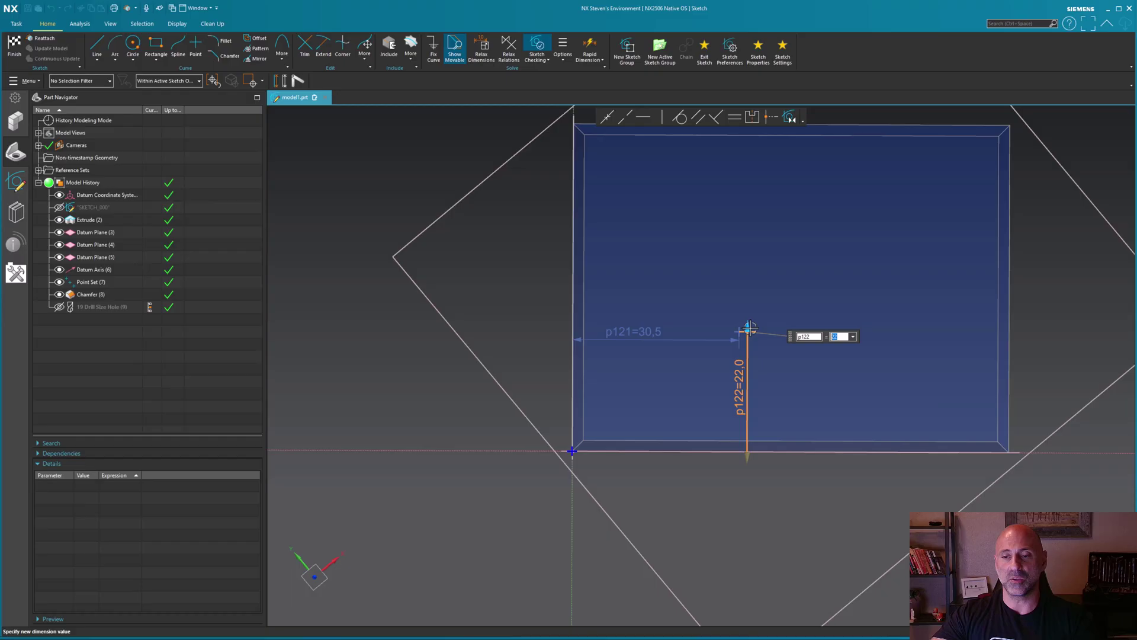
text(30.5)
key(Return)
click(495, 299)
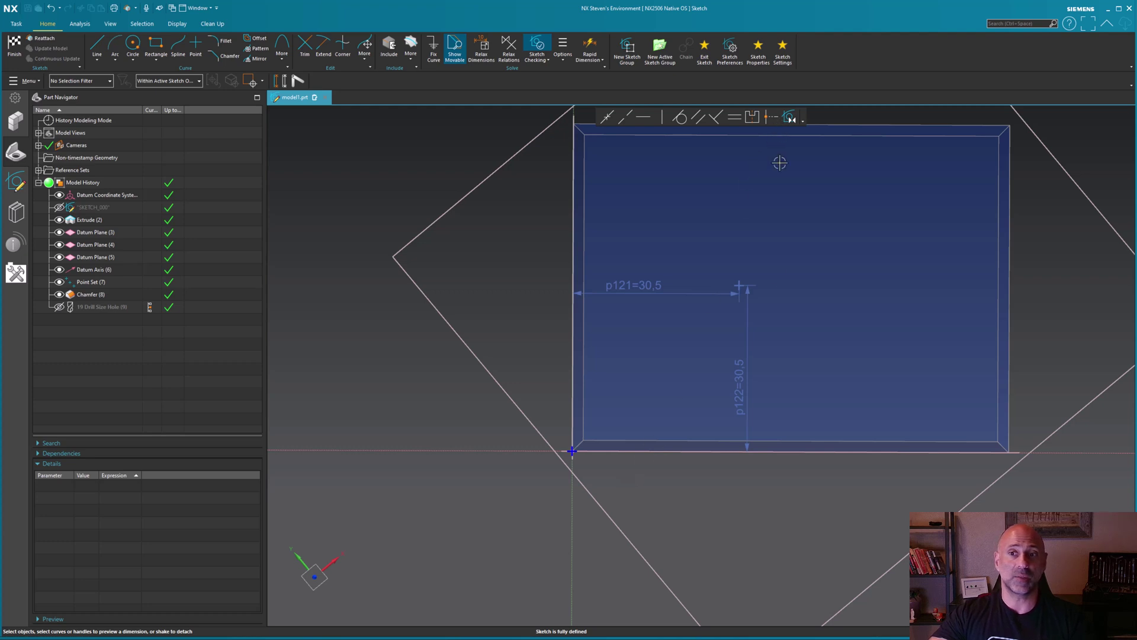
Finish the hole's position sketch and apply the edited drill-size hole.
middle_drag(779, 163, 768, 332)
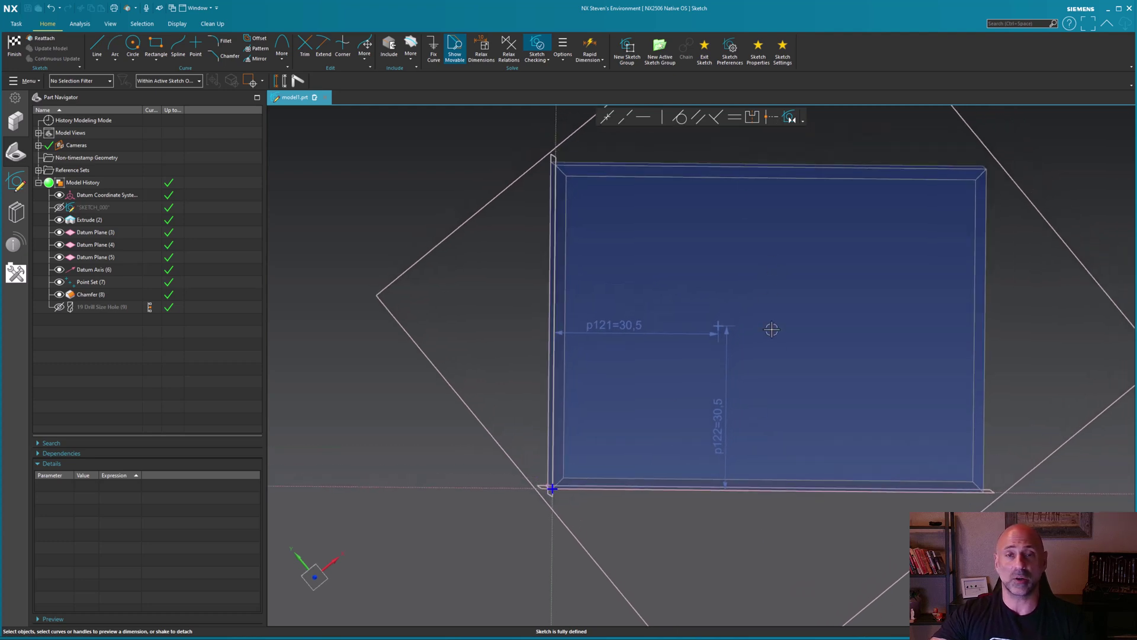
click(14, 49)
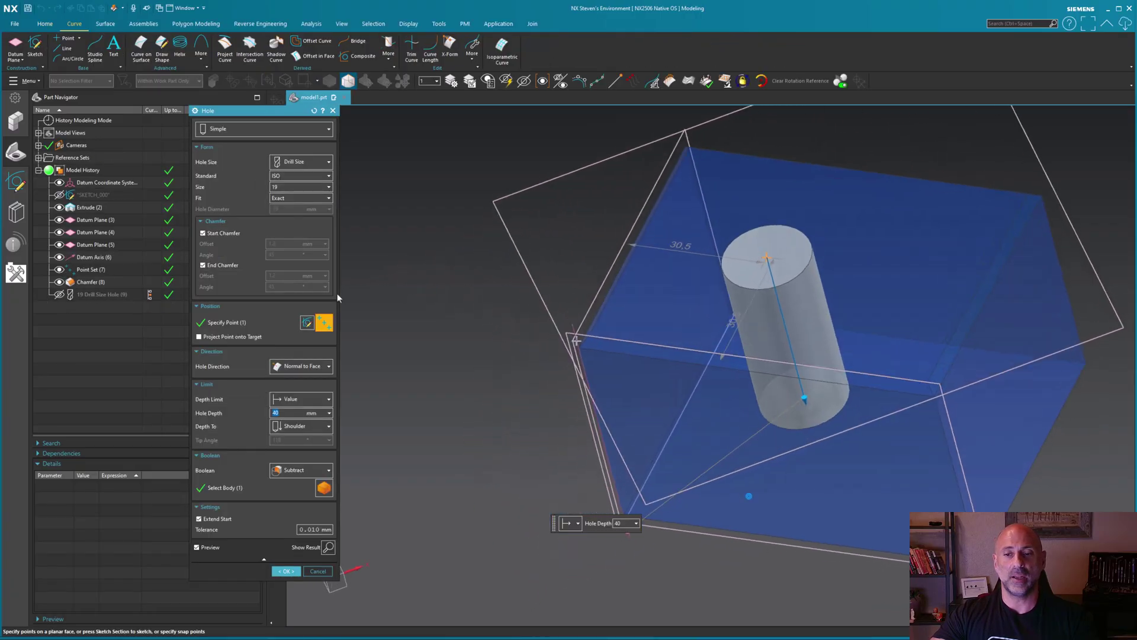
click(286, 570)
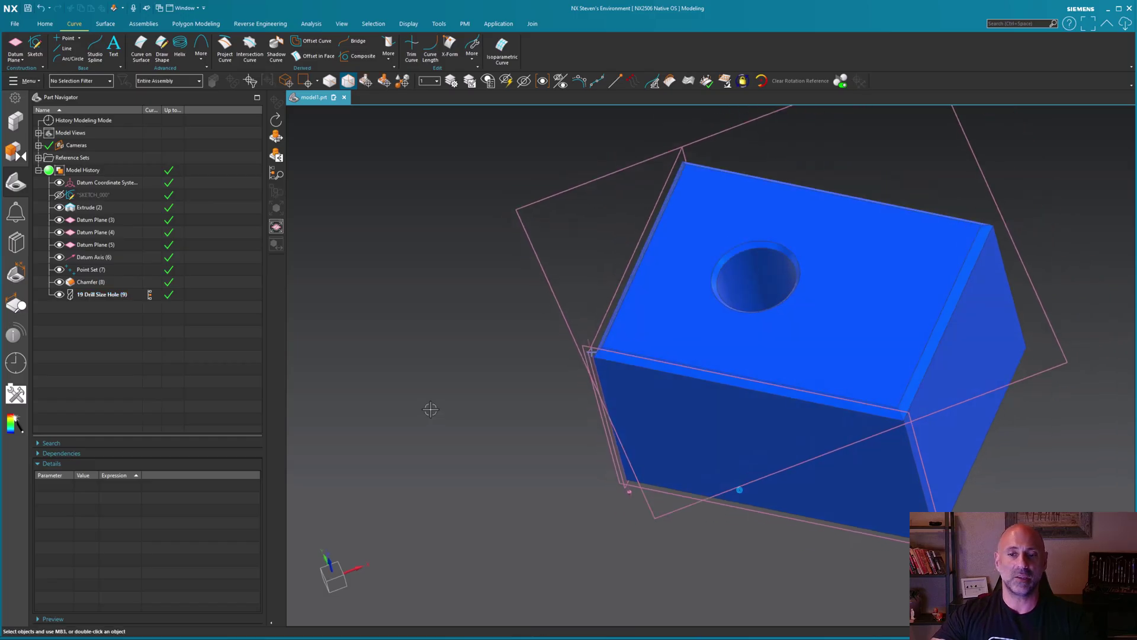
Set the chamfer's offset to 9 mm and update the model through the drill-size hole.
click(99, 281)
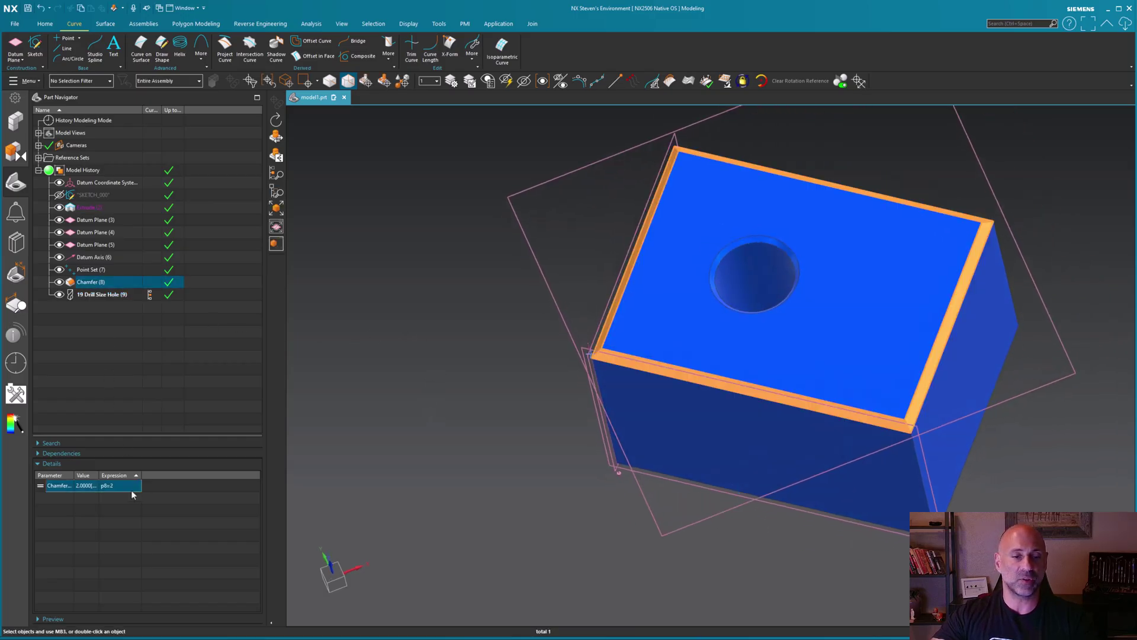
double_click(130, 488)
text(9)
key(Return)
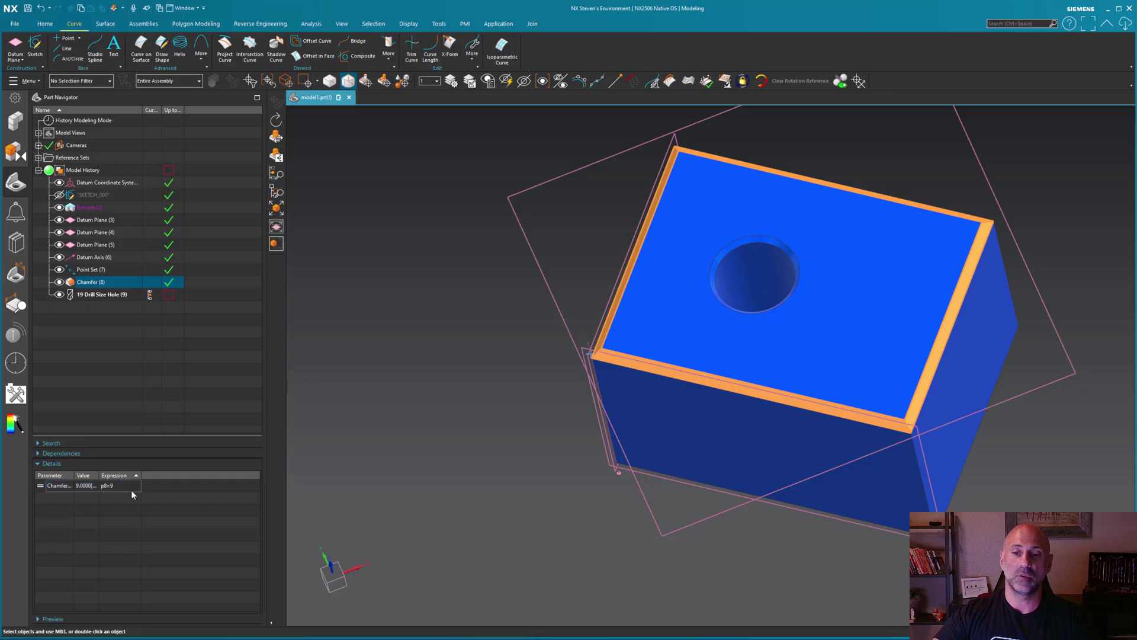
click(170, 297)
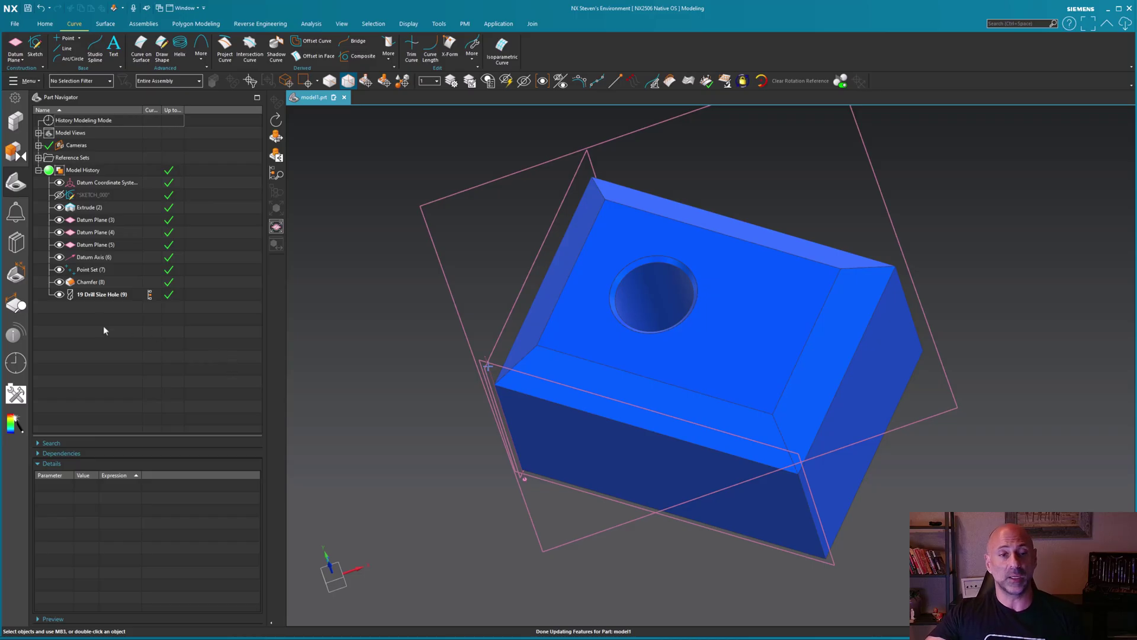
Reopen the drill-size hole's position sketch, examine its dimensions against the enlarged chamfer, and close the hole edit.
double_click(109, 294)
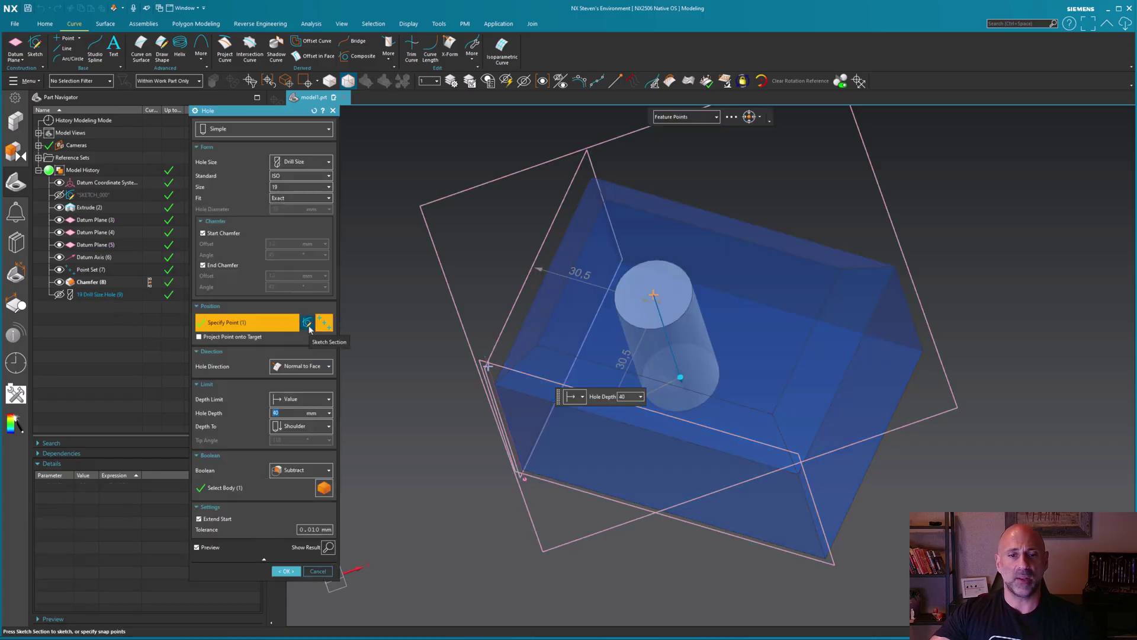
click(306, 323)
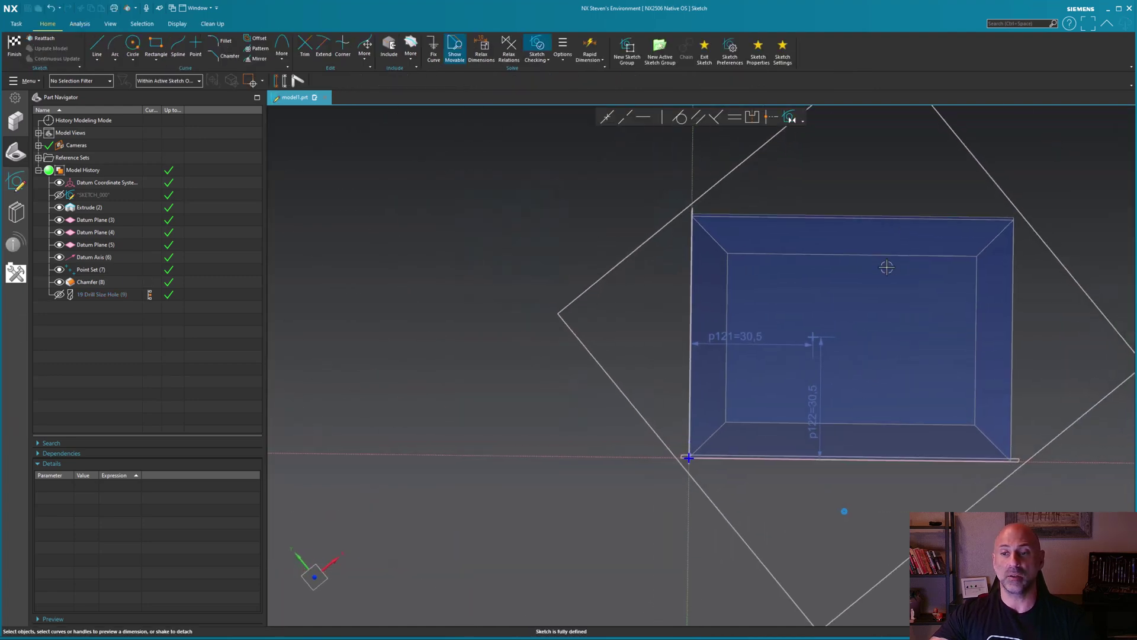
middle_drag(754, 521, 347, 240)
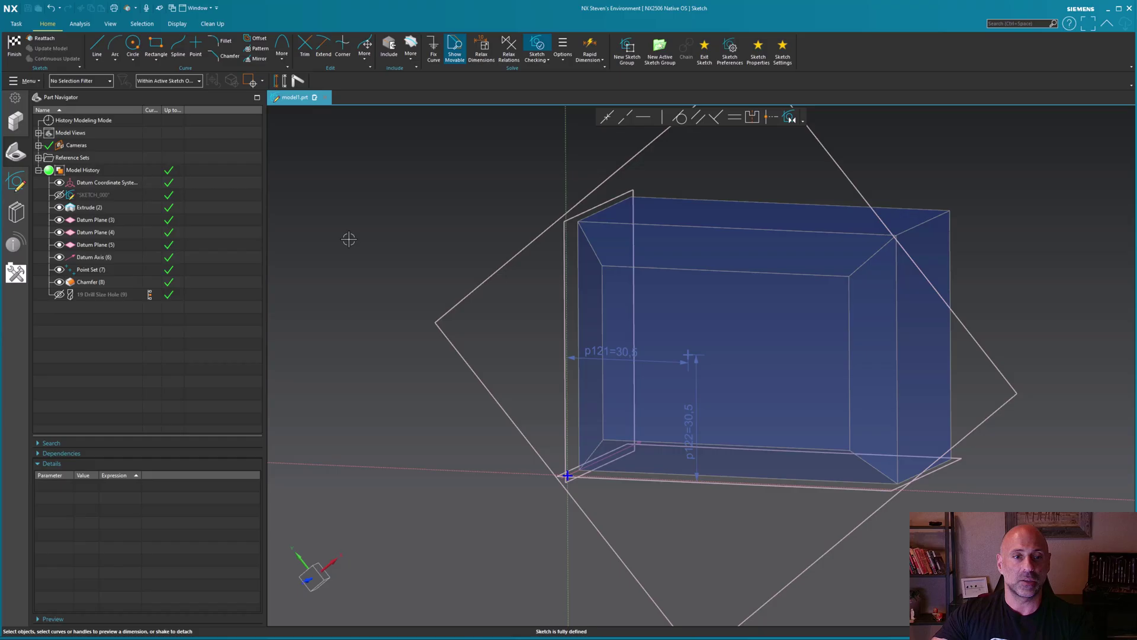
click(13, 46)
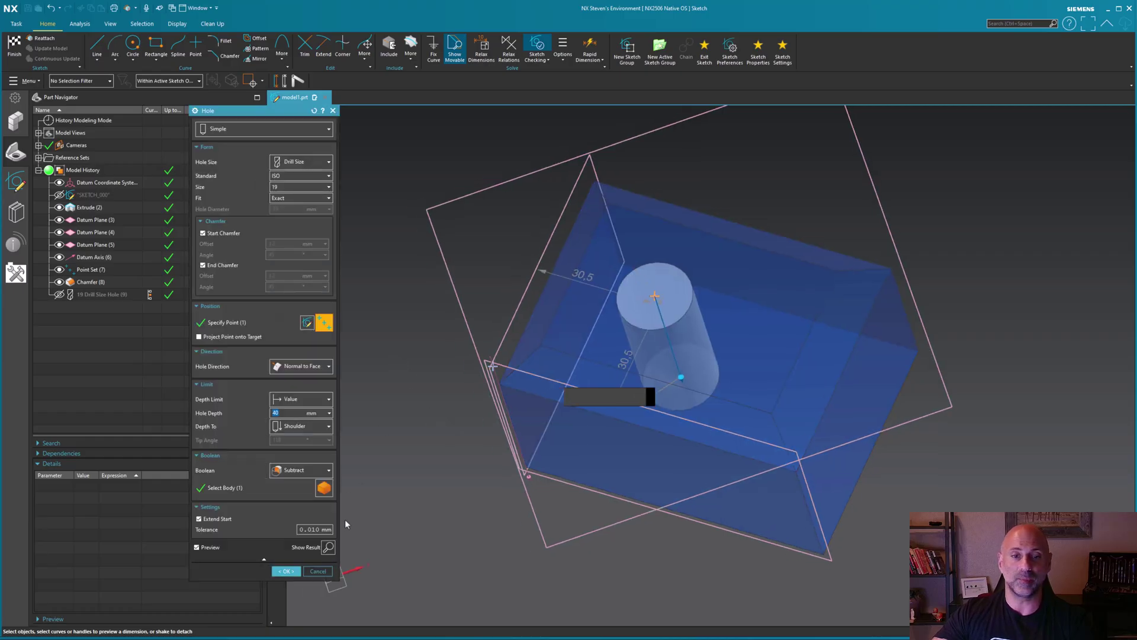
middle_click(327, 575)
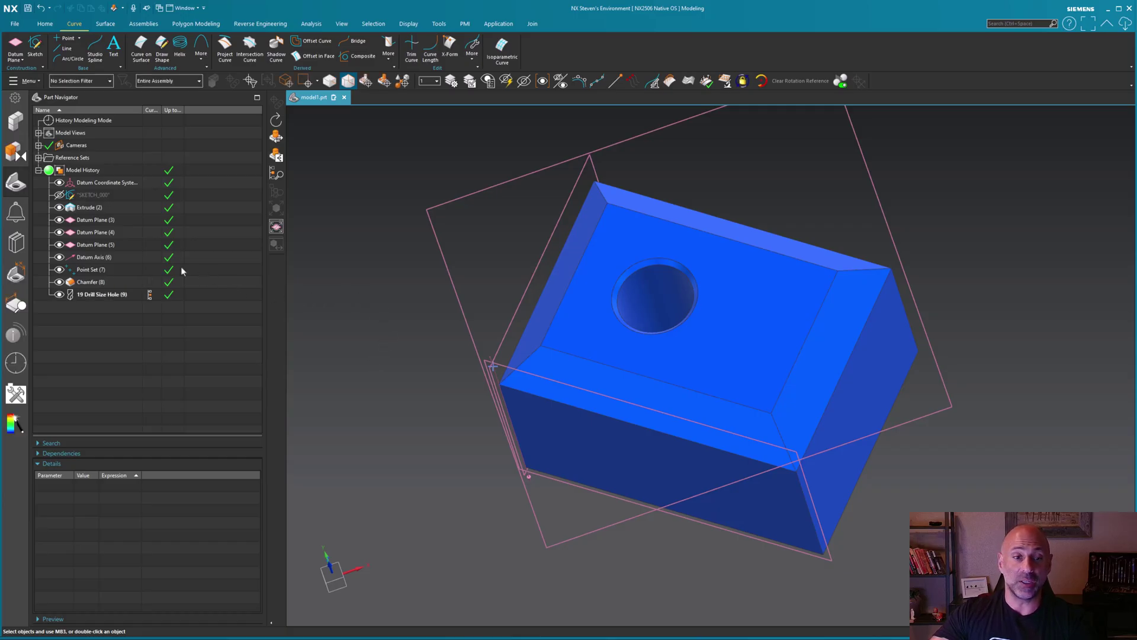
Open Datum Plane (3) for editing and try to reference the block's two opposite end faces with the At Distance type.
click(95, 220)
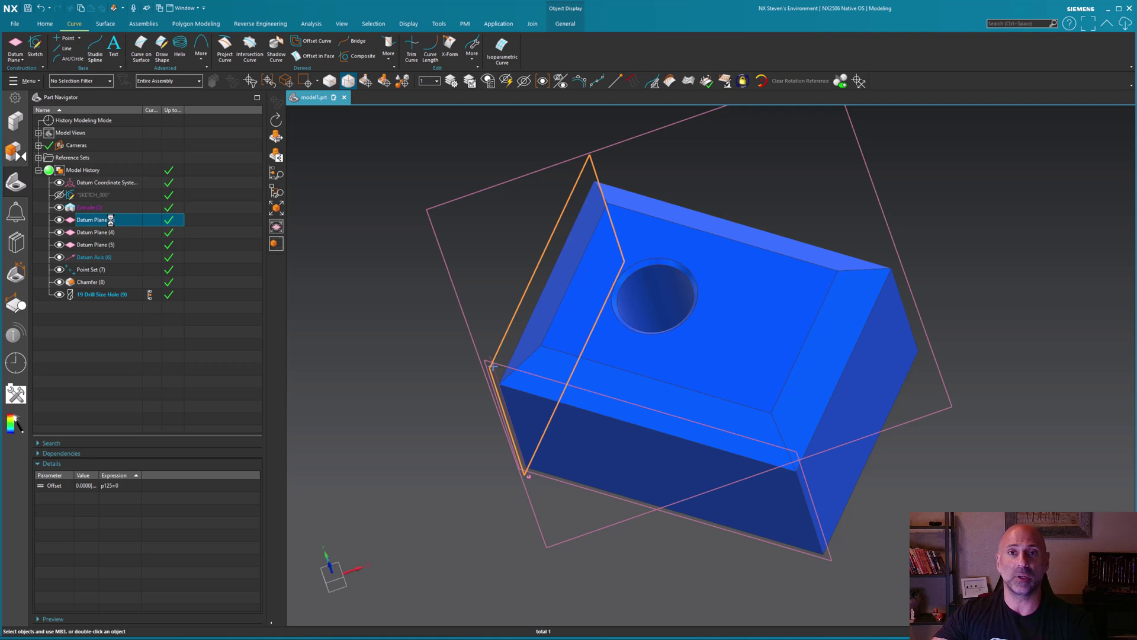
double_click(111, 222)
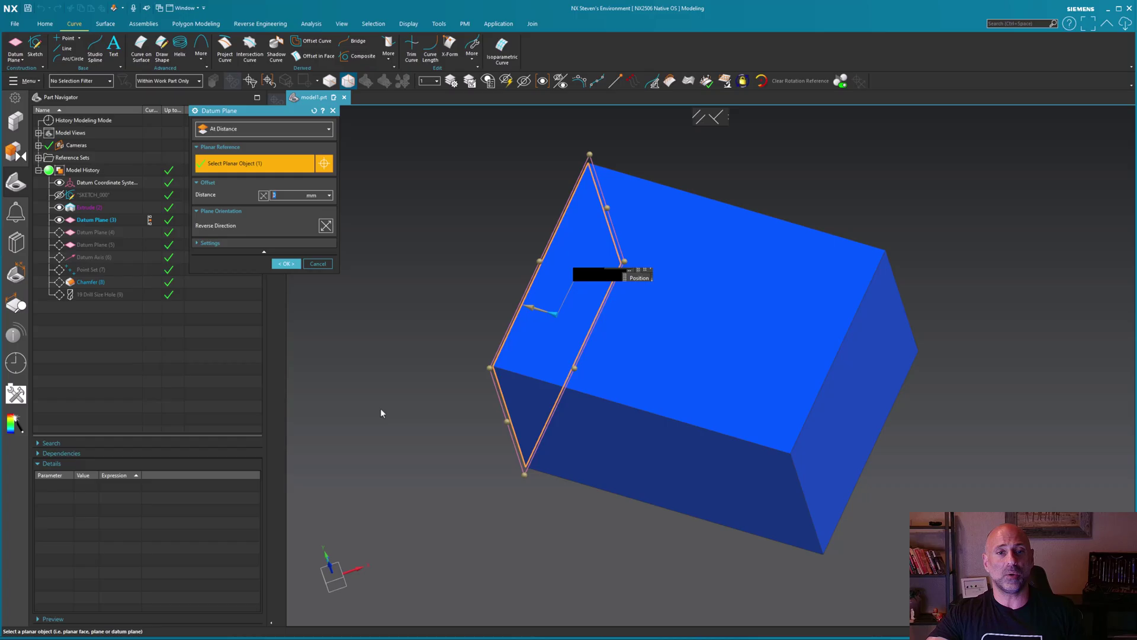
click(853, 415)
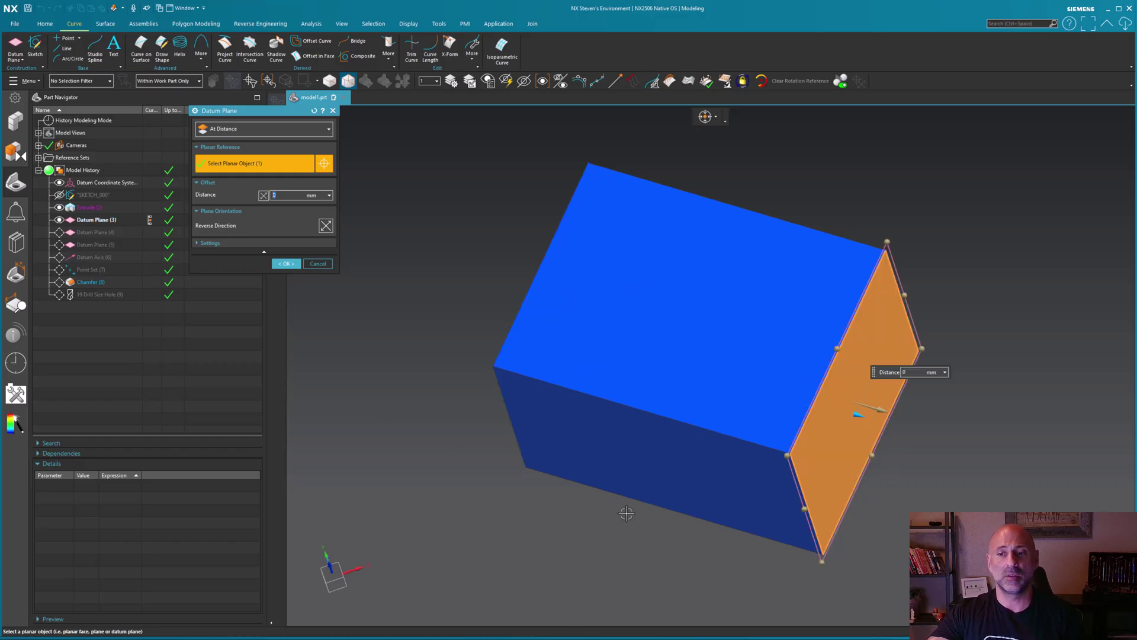
key(End)
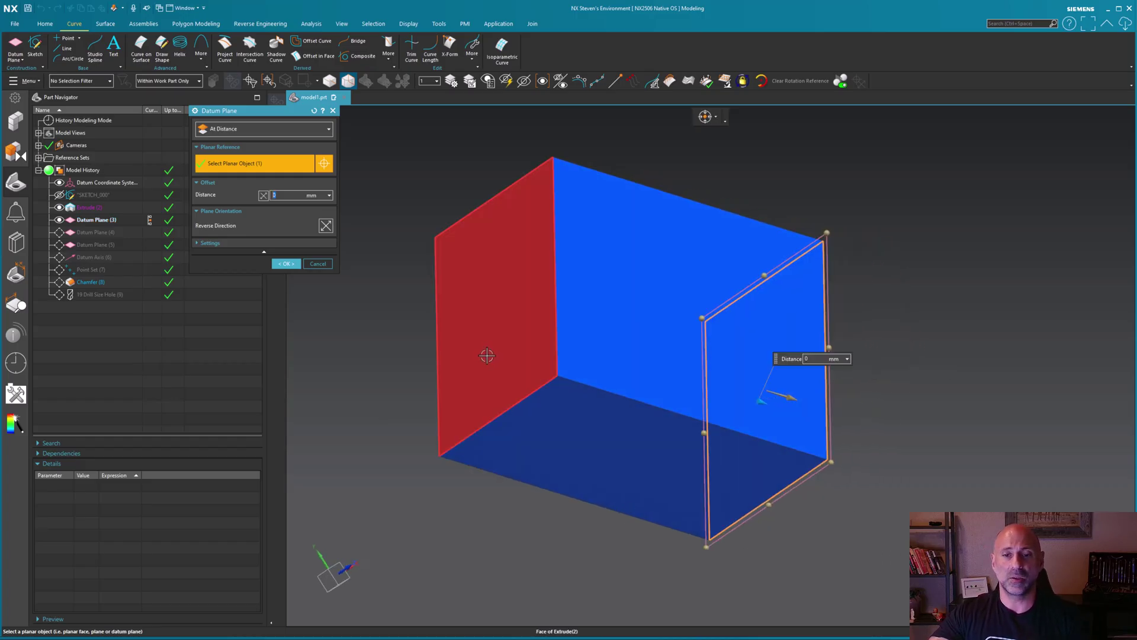
click(482, 348)
middle_drag(417, 400, 598, 432)
Redefine Datum Plane (3) as an Inferred plane midway between the block's two opposite end faces.
click(256, 129)
click(233, 143)
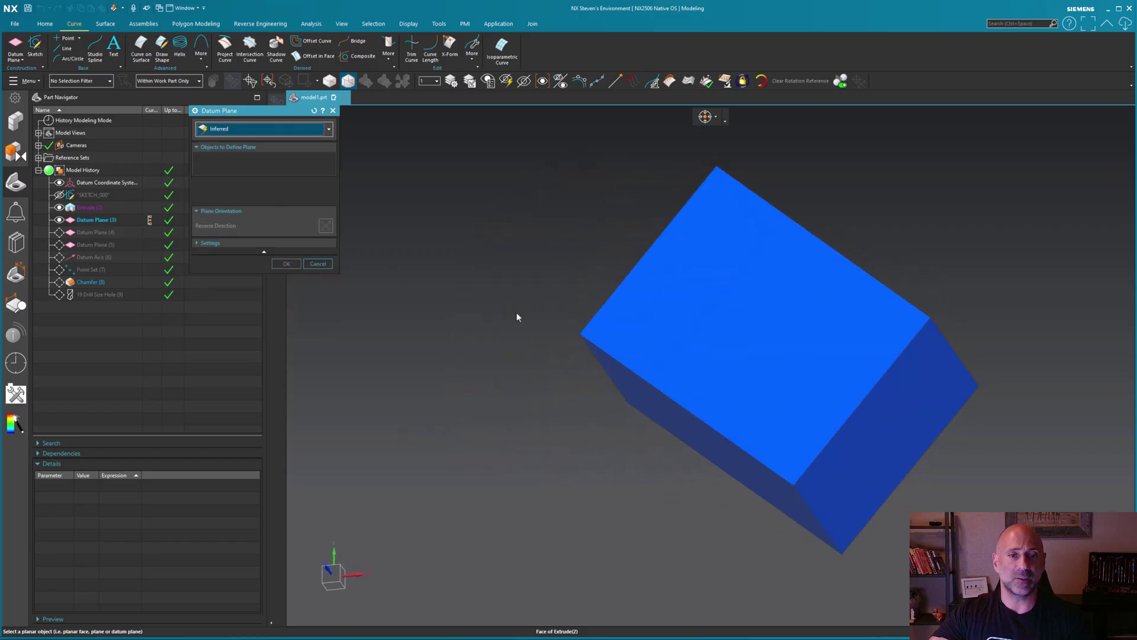
click(893, 401)
click(612, 372)
middle_drag(592, 355, 592, 318)
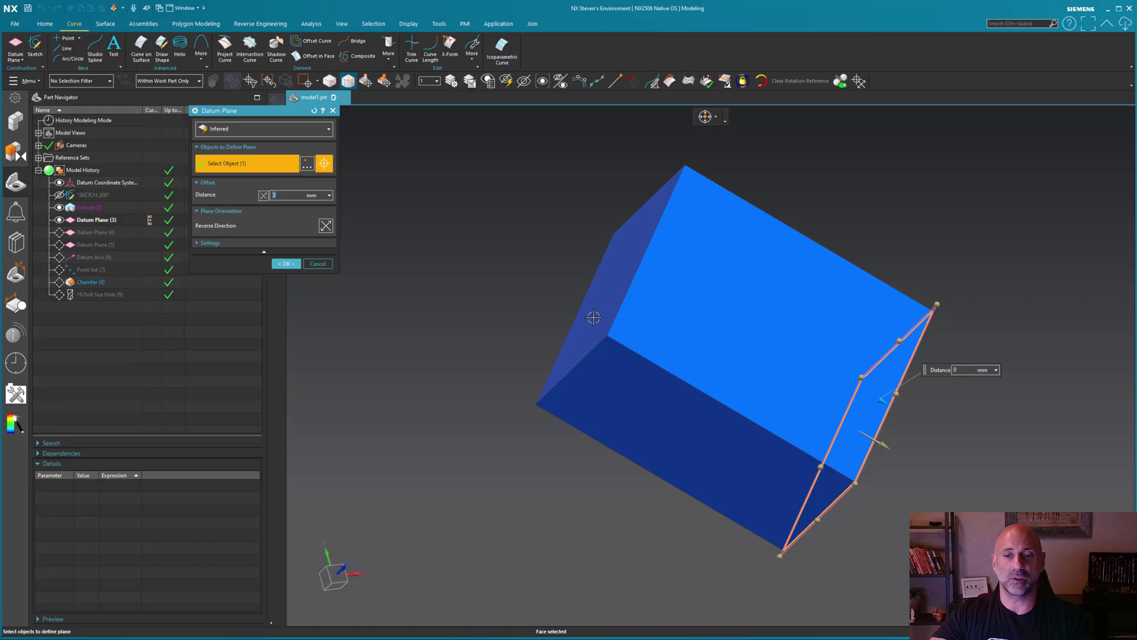
middle_drag(519, 334, 453, 355)
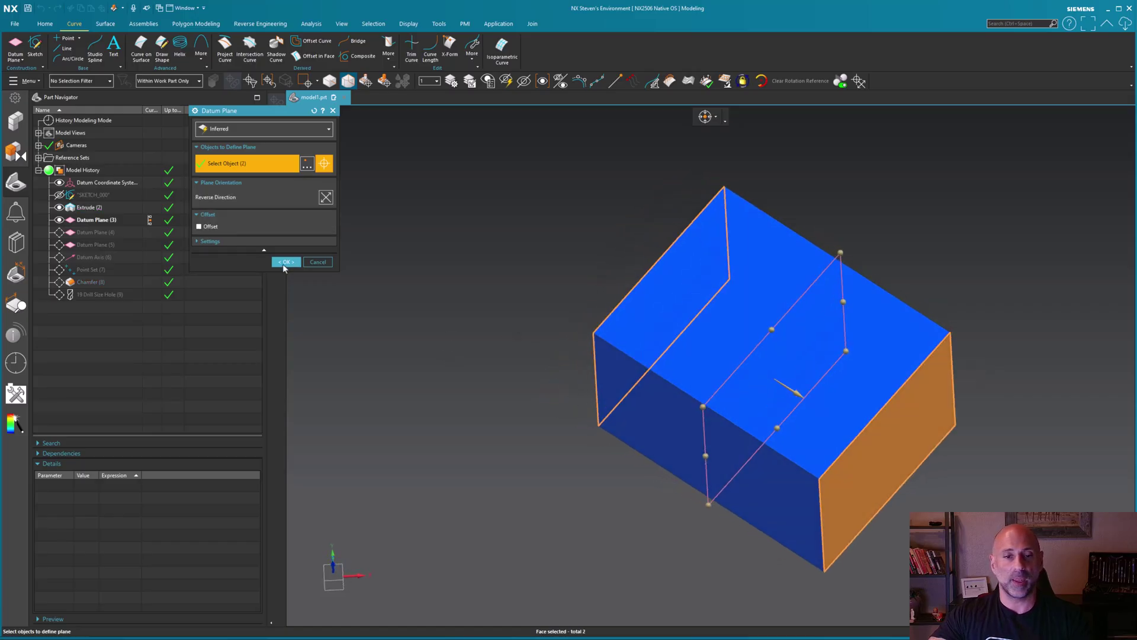
click(283, 263)
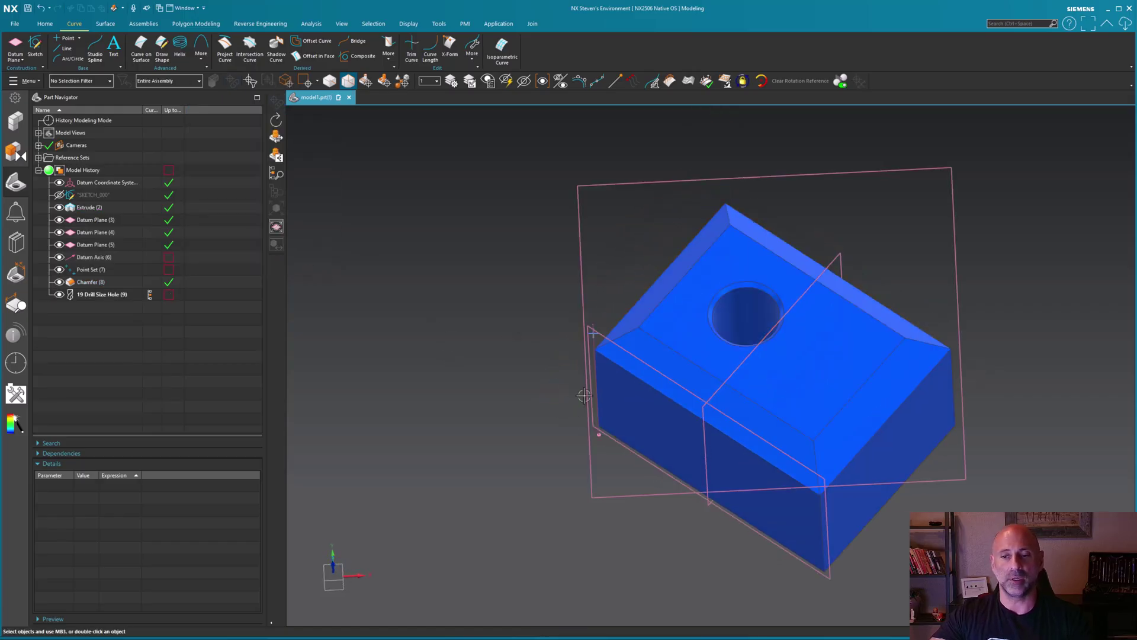
Redefine Datum Plane (4) as an Inferred plane midway between the block's other two opposite side faces.
click(111, 246)
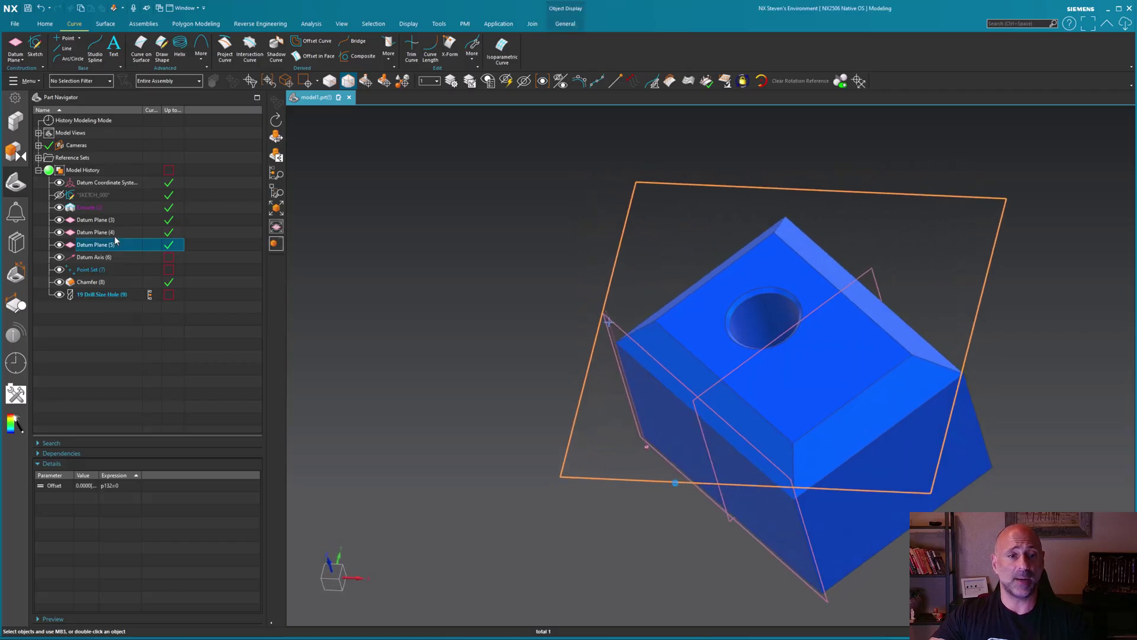
click(114, 234)
double_click(114, 233)
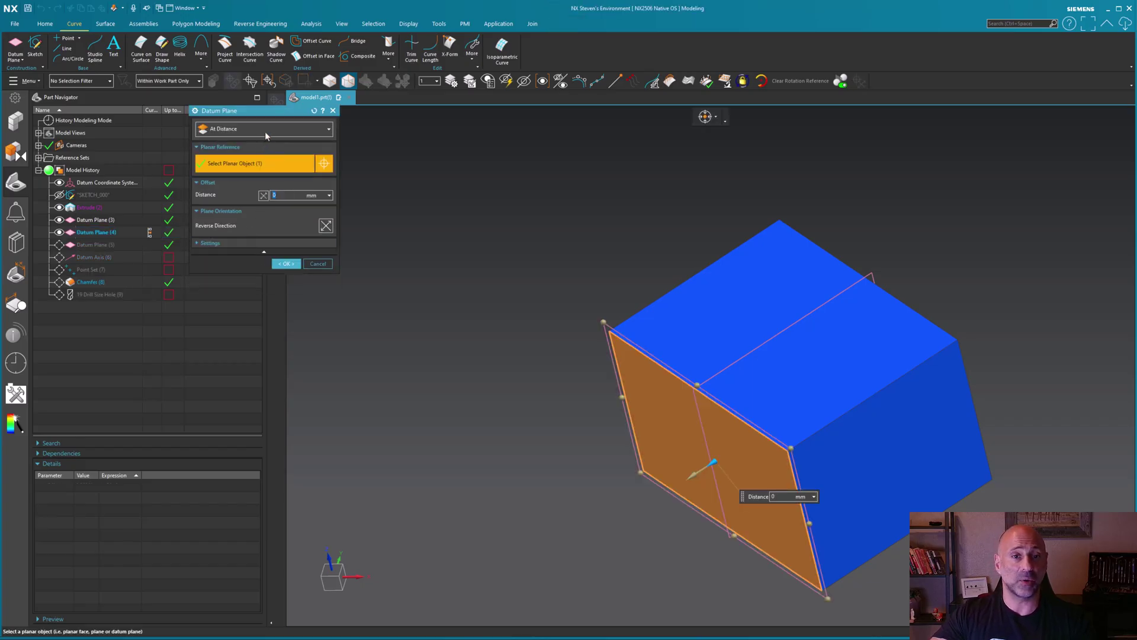
click(261, 128)
click(250, 142)
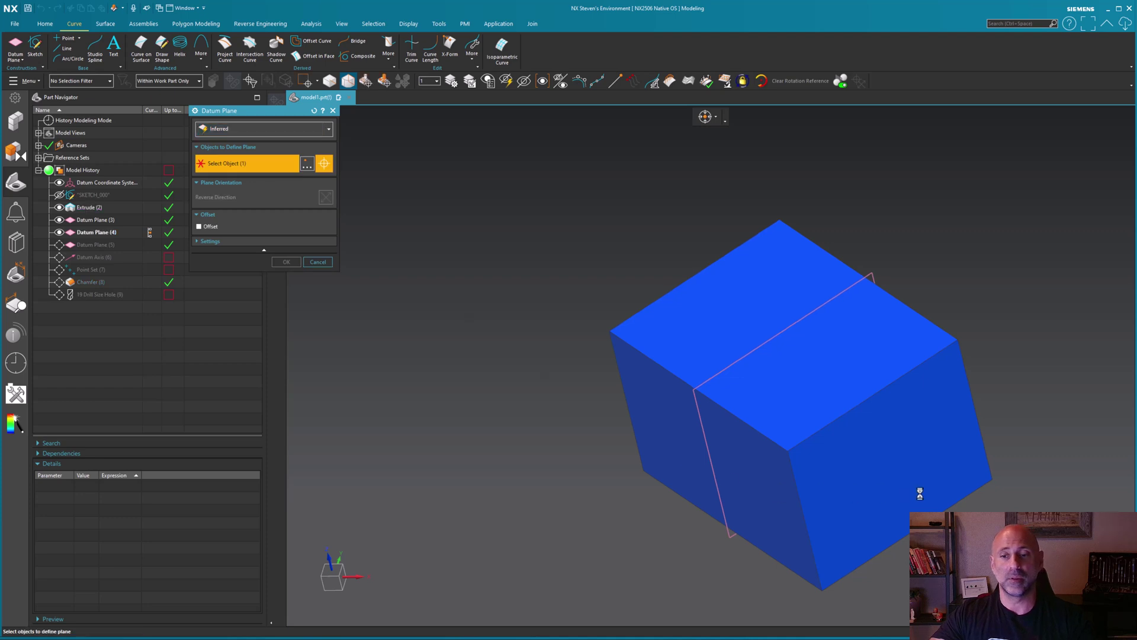
click(688, 460)
middle_drag(688, 460, 898, 471)
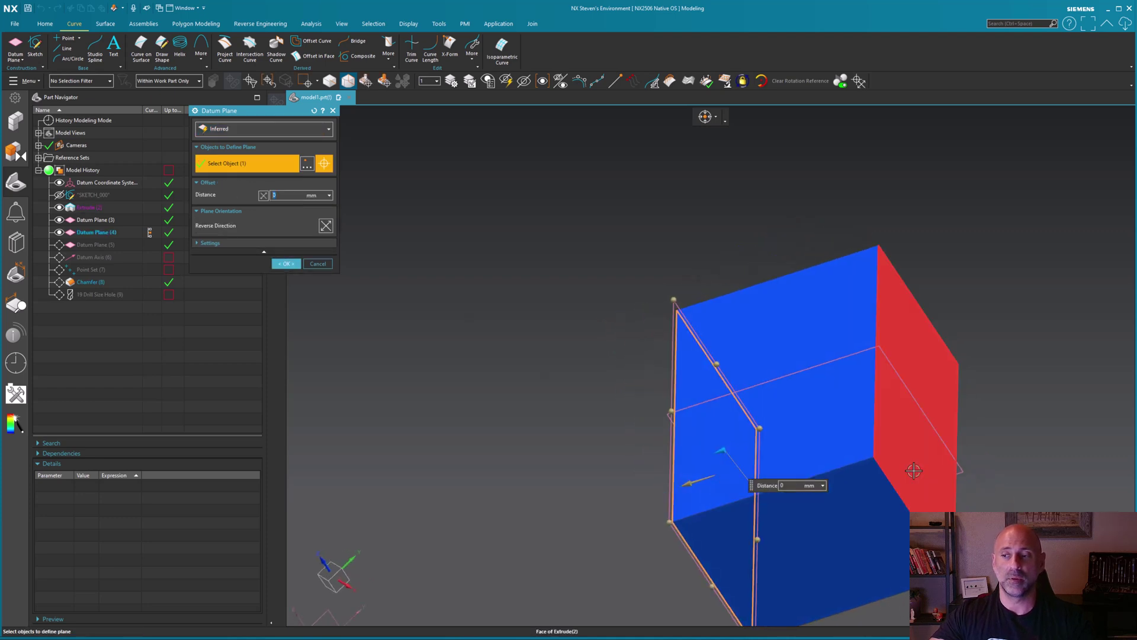
middle_click(459, 376)
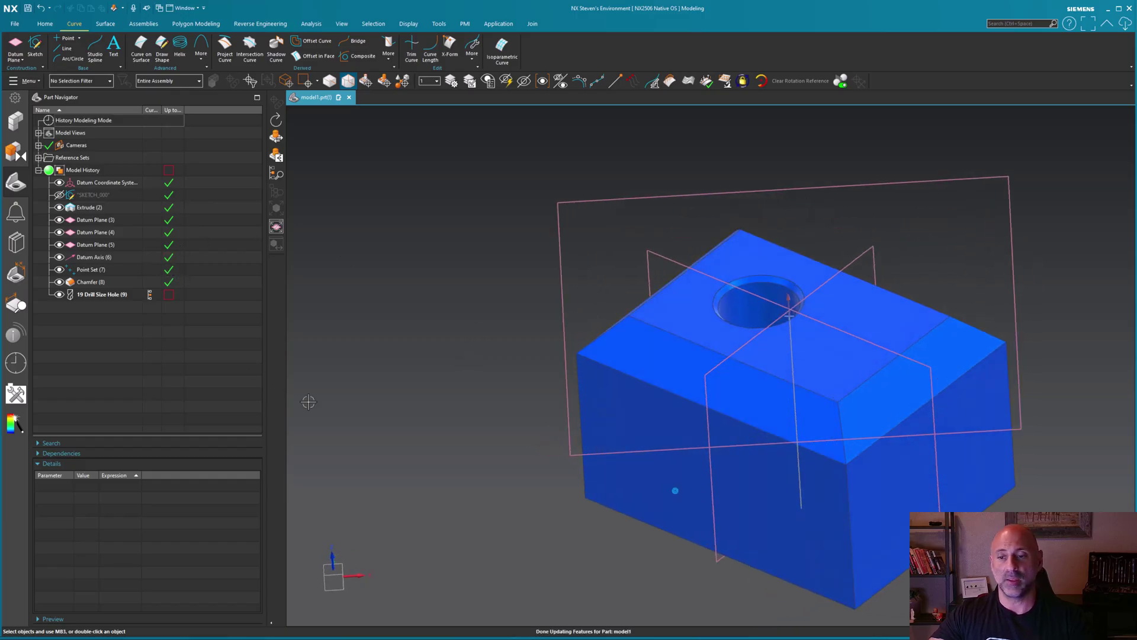
Update the 19 drill size hole so it follows the redefined datum planes.
click(132, 282)
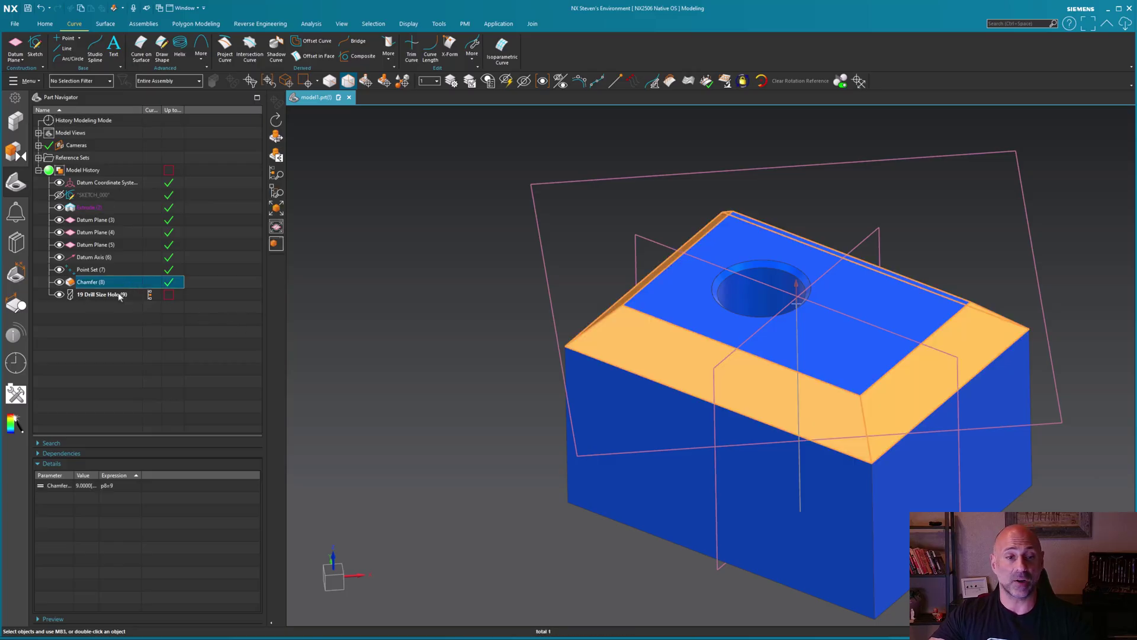
click(119, 294)
click(169, 295)
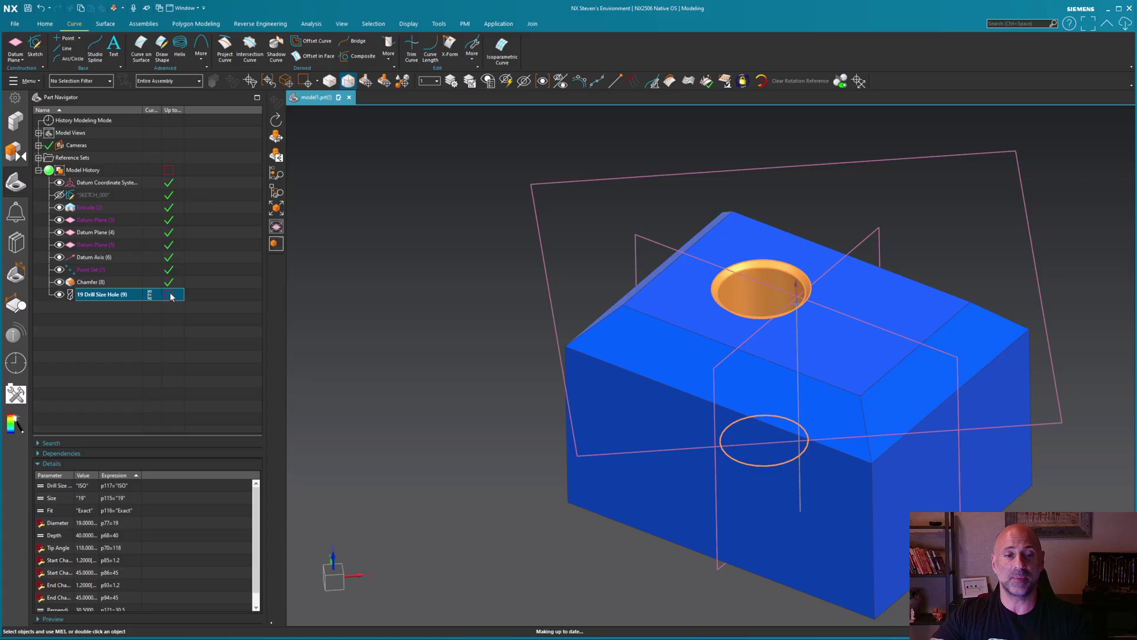
Reopen the 19 drill size hole, examine the dimensions in its position sketch, and return to the hole settings.
click(111, 294)
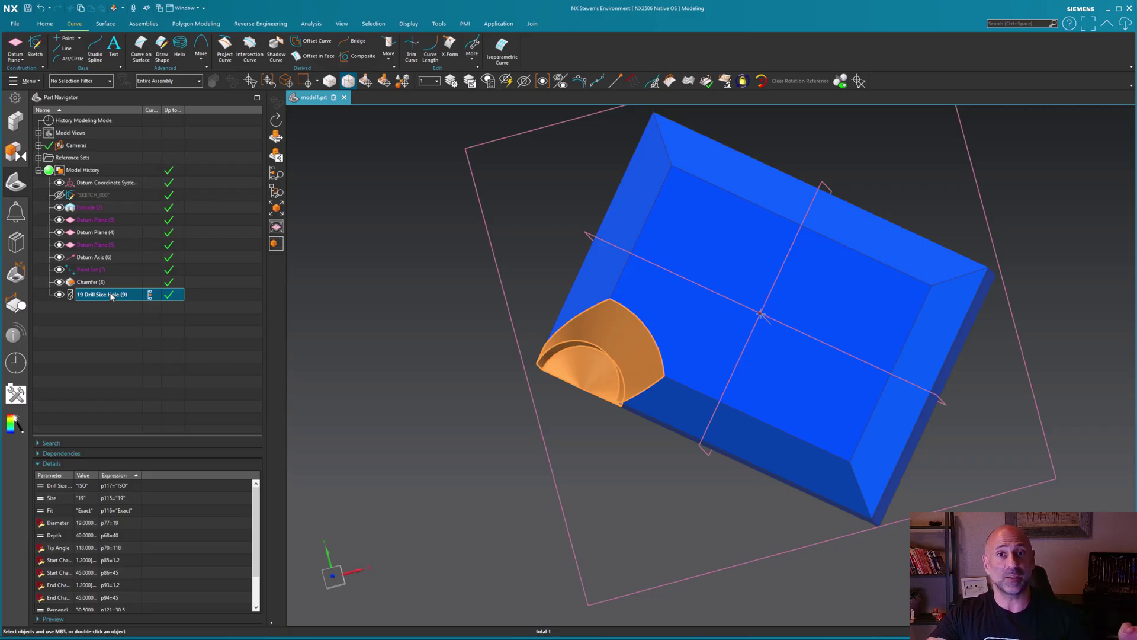
double_click(109, 293)
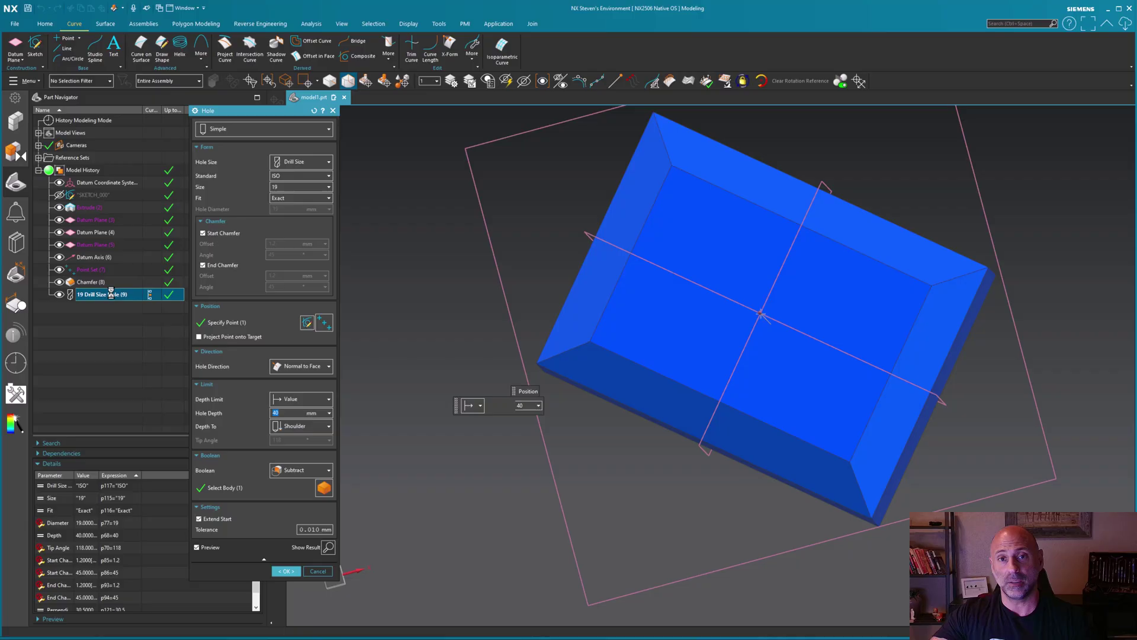
middle_click(303, 325)
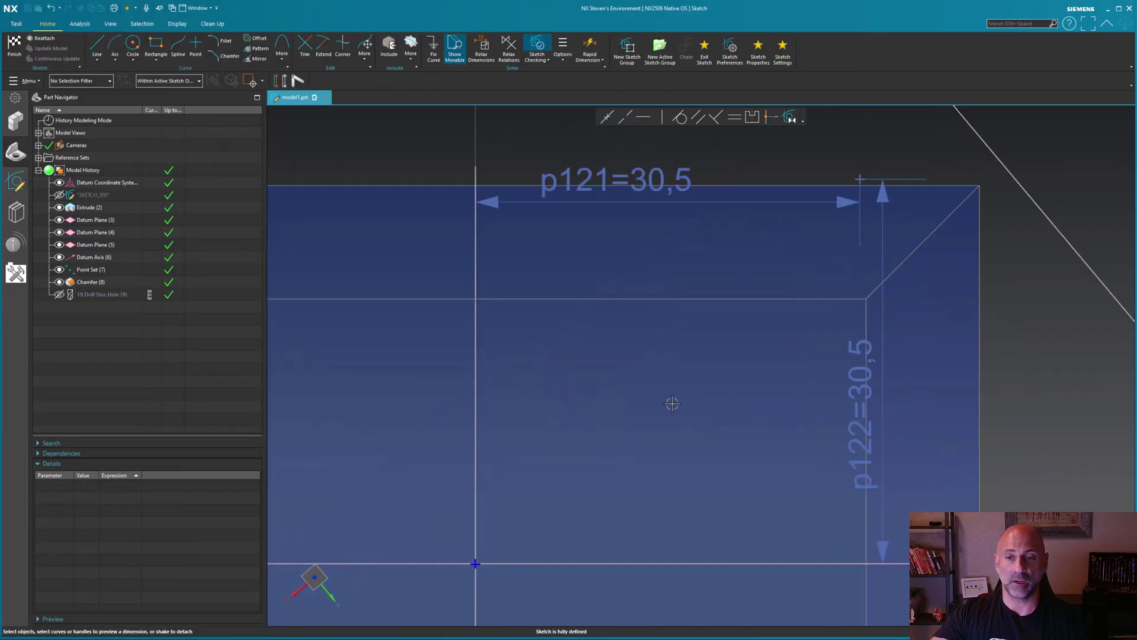
scroll(674, 402, down, 4)
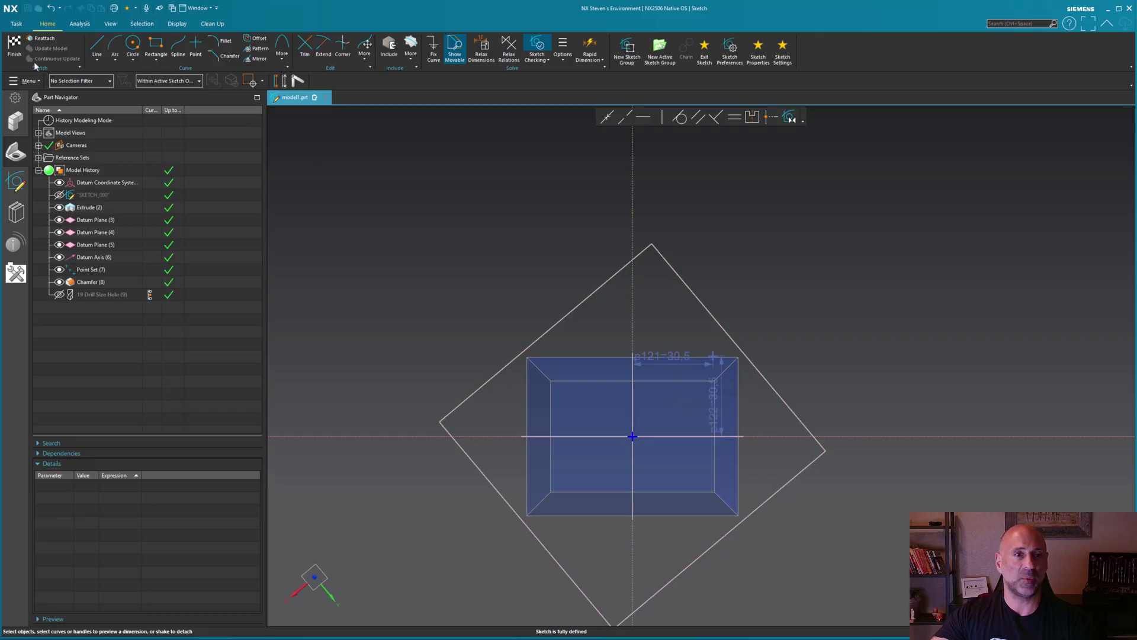
key(ctrl+q)
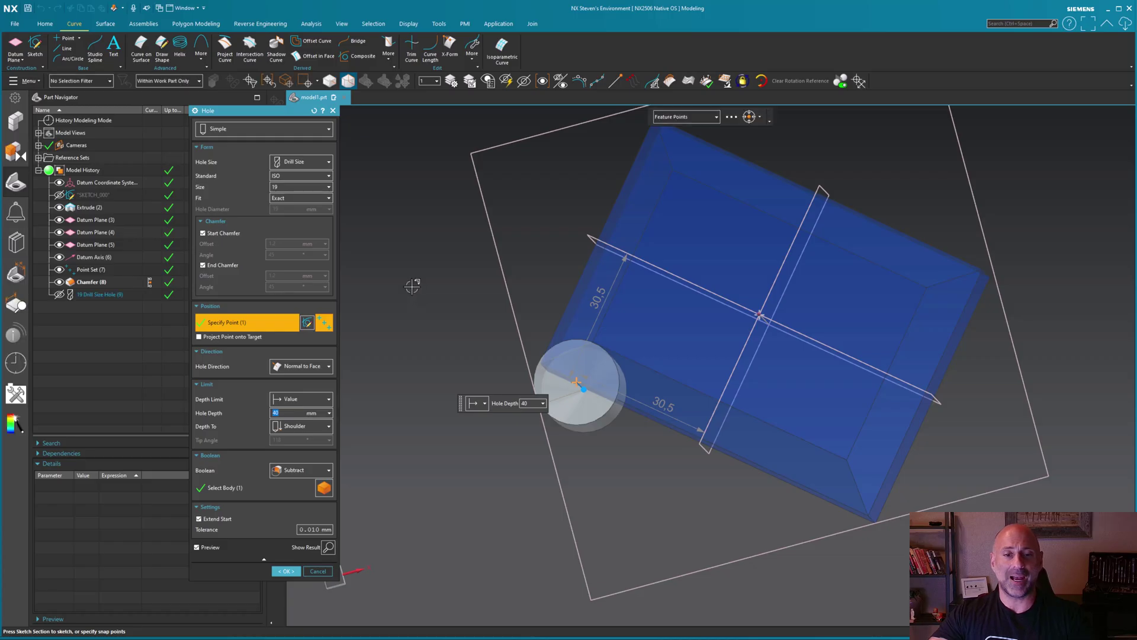
Replace the hole's sketched position with the datum point where the mid-planes cross, and discard the unused embedded sketch.
shift+click(557, 385)
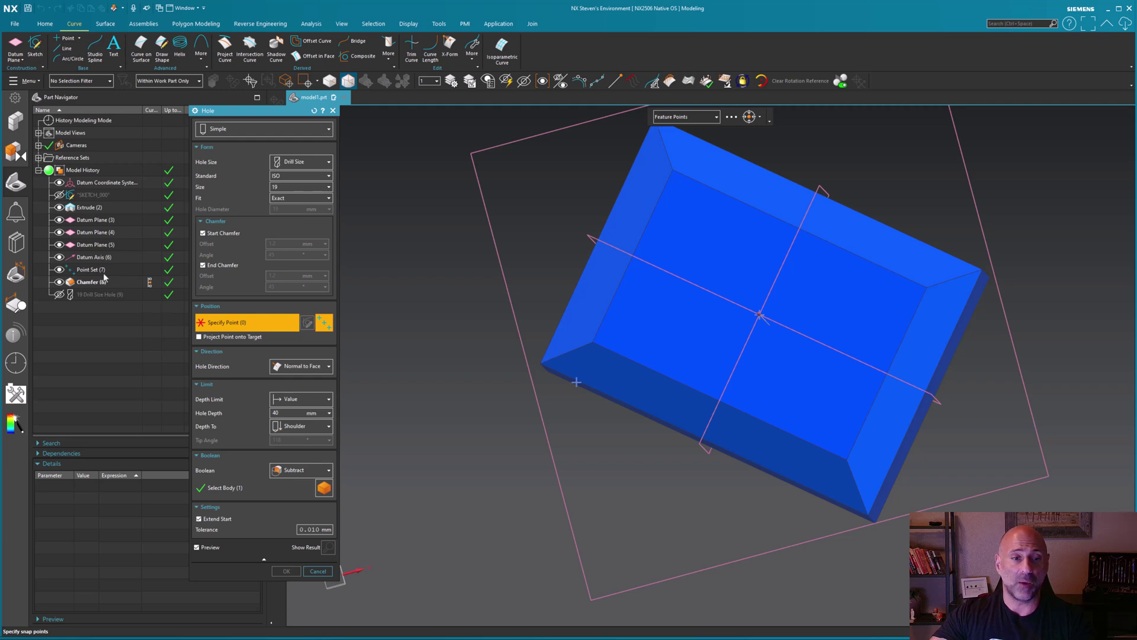
click(759, 314)
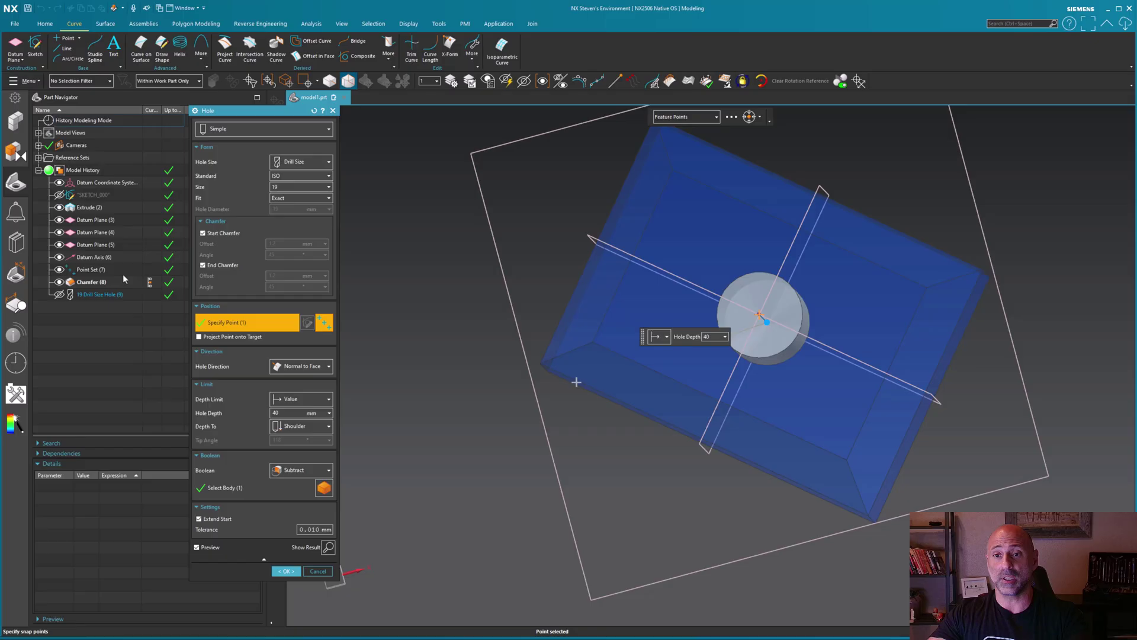
click(286, 572)
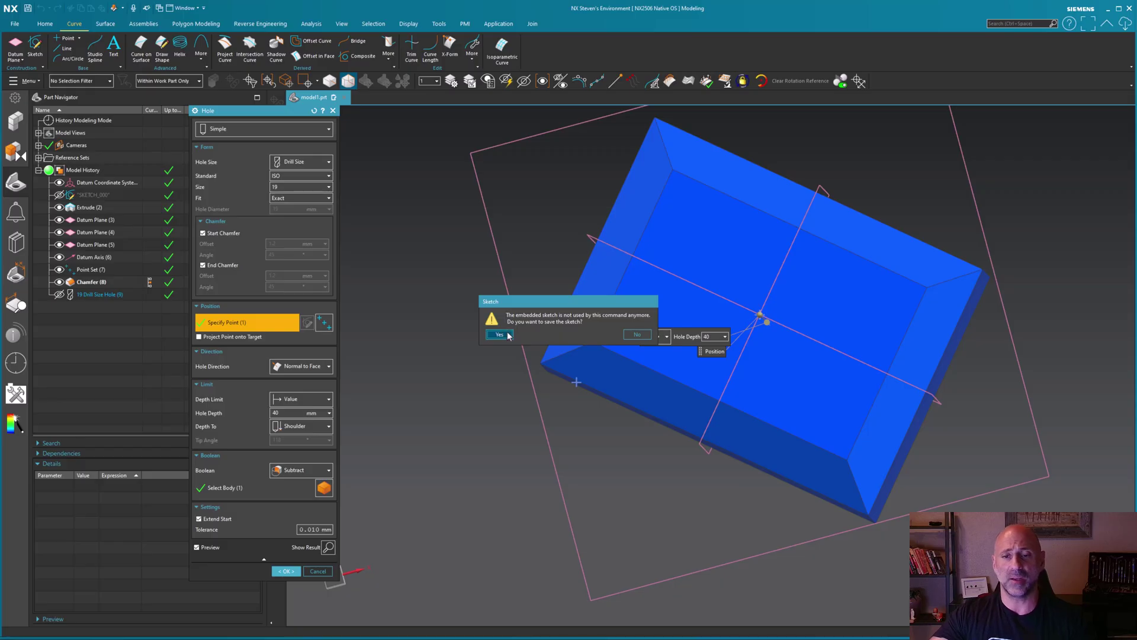
click(647, 335)
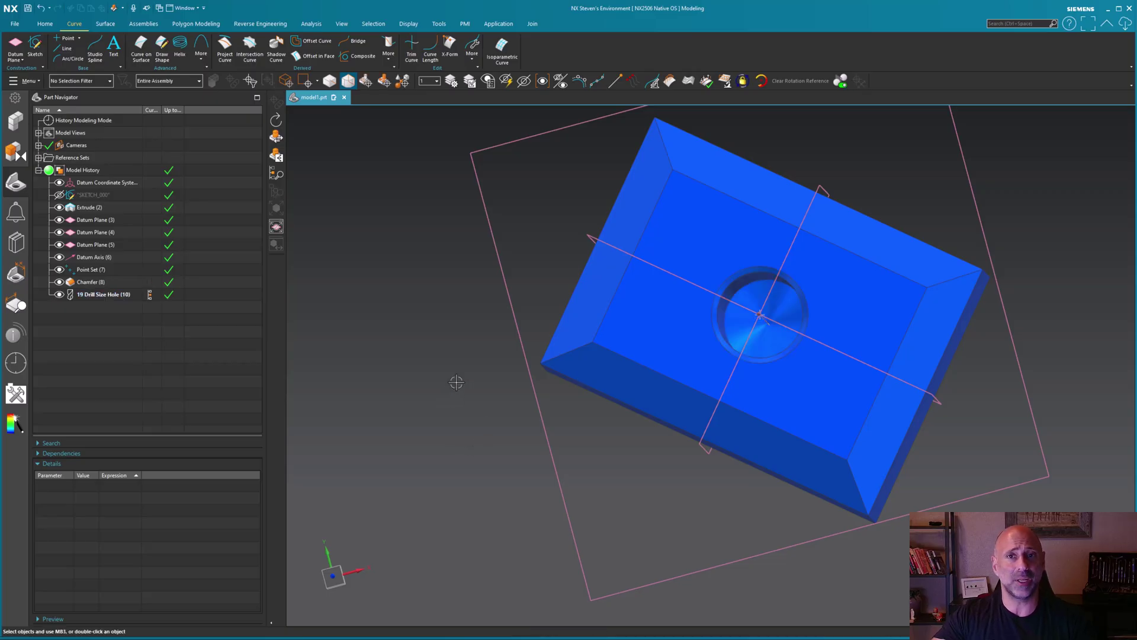
Edit the base sketch SKETCH_000, stretch its rectangle outward on one side freehand, and finish the sketch to update the model.
middle_drag(456, 382, 742, 291)
key(ctrl+f)
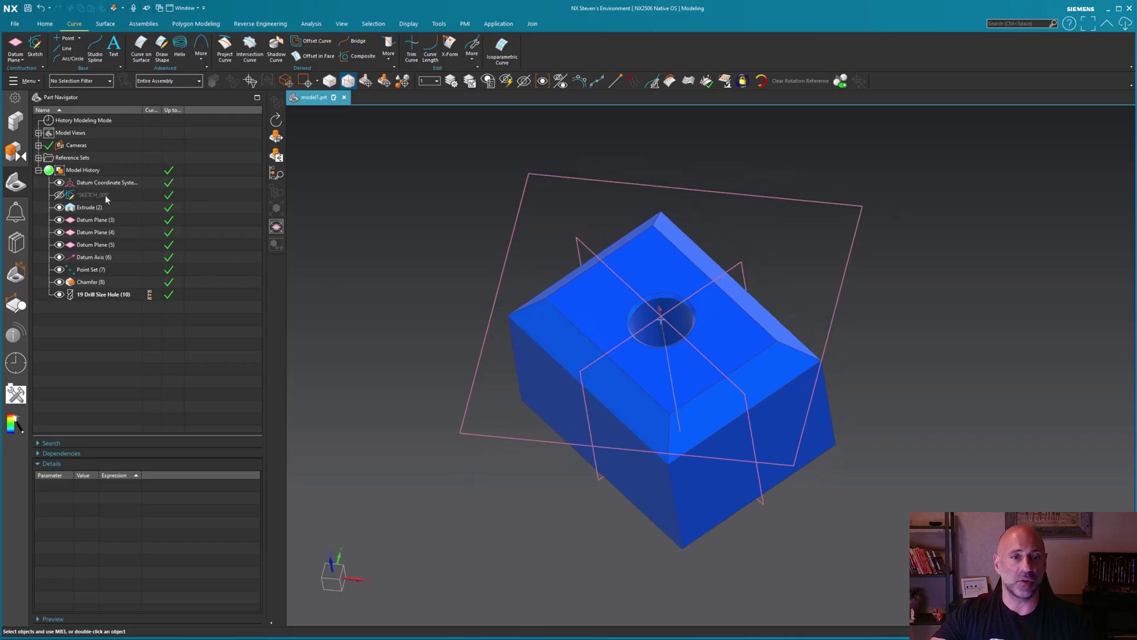
click(105, 194)
double_click(105, 194)
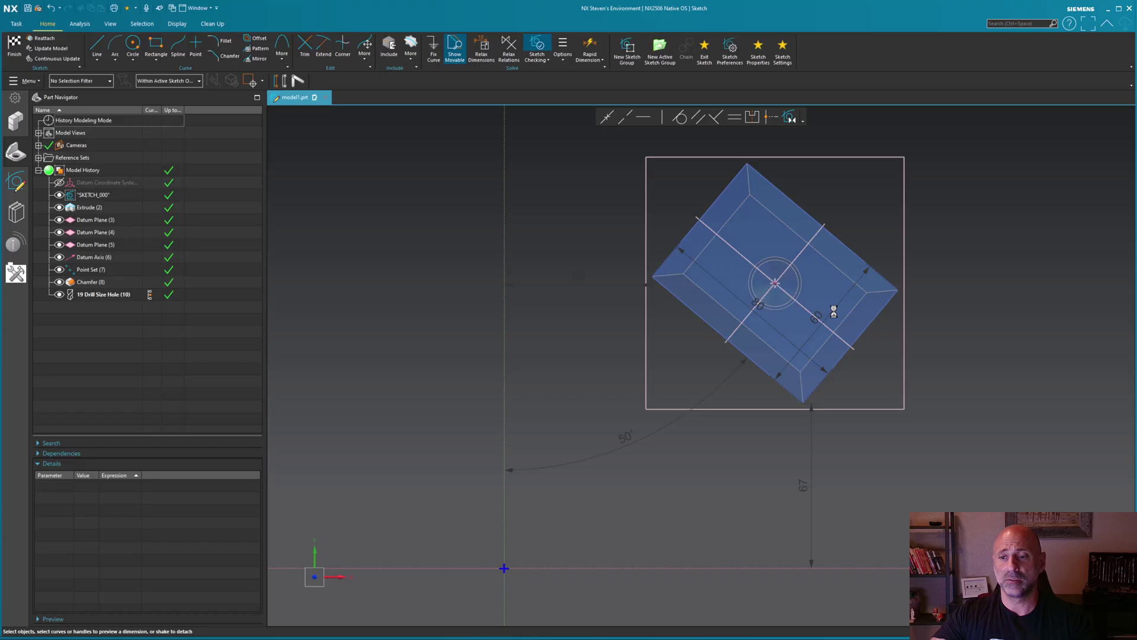
click(897, 272)
drag(896, 272, 995, 172)
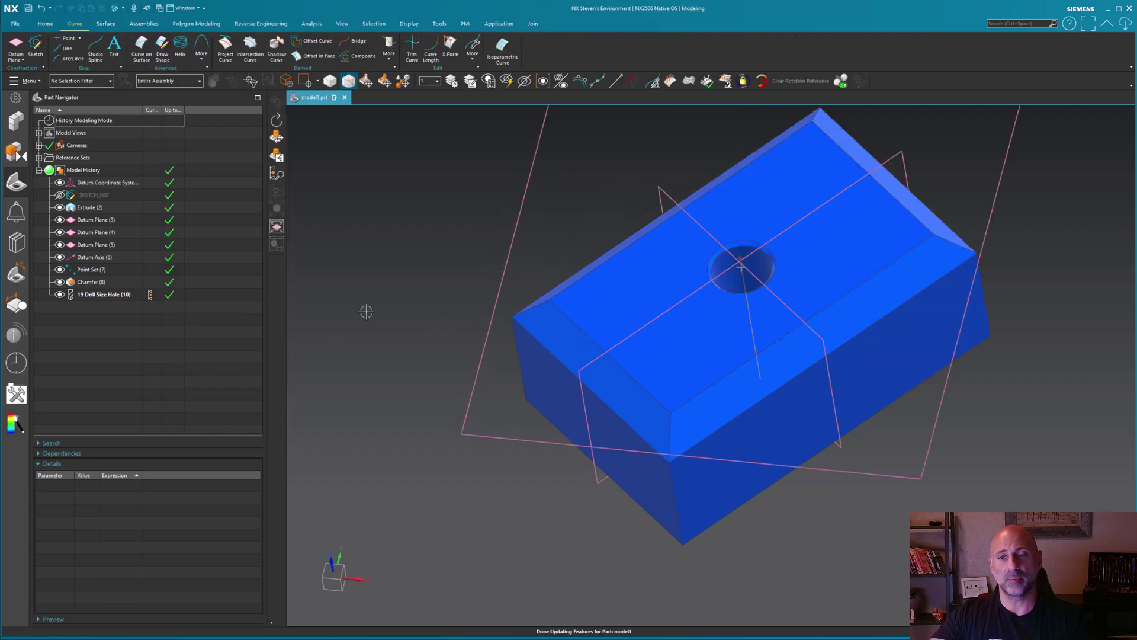
key(F8)
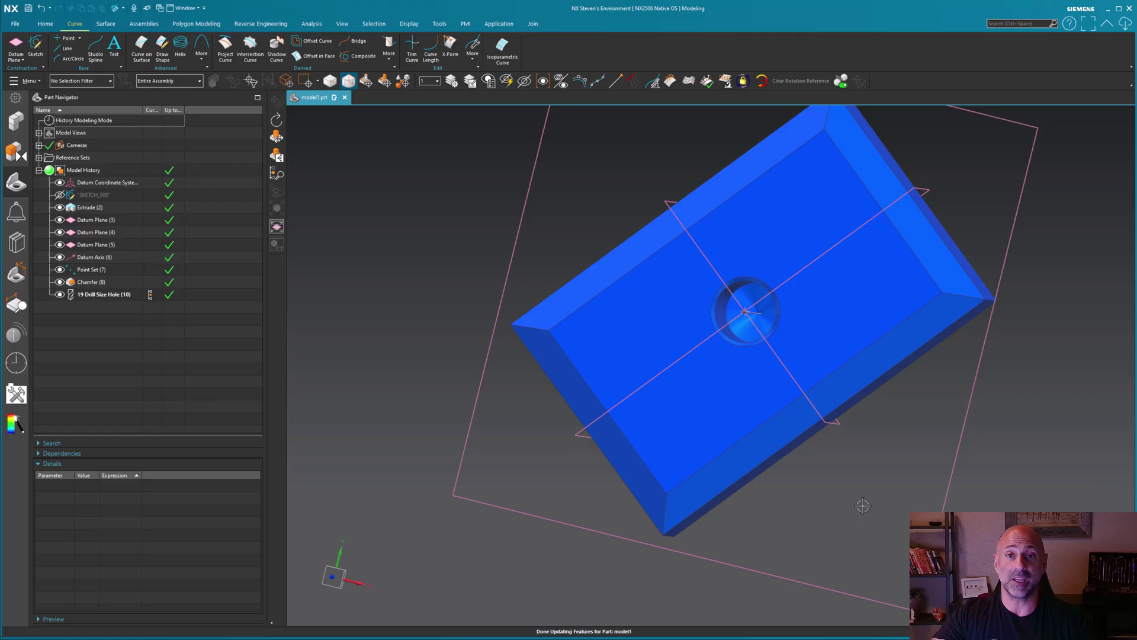